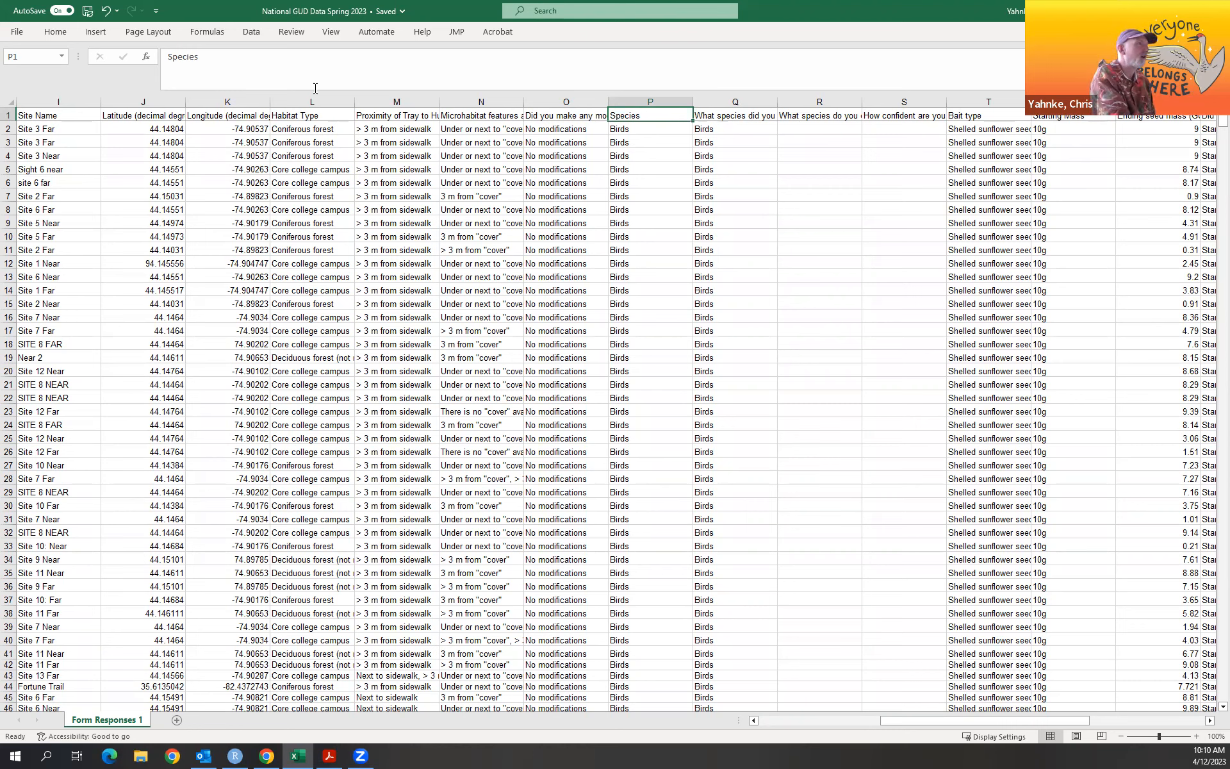
# Sort the data rows by the Species column in A to Z order, treating the first row as headers.
pyautogui.click(250, 34)
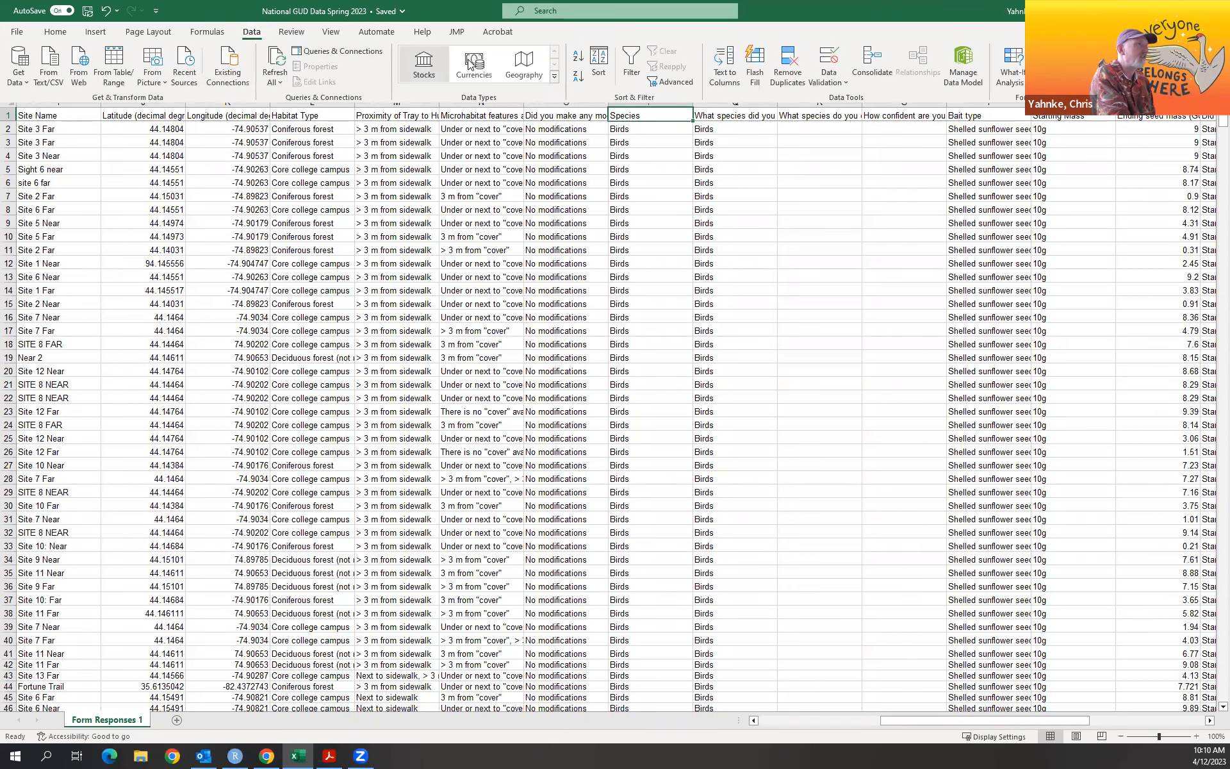
pyautogui.click(603, 61)
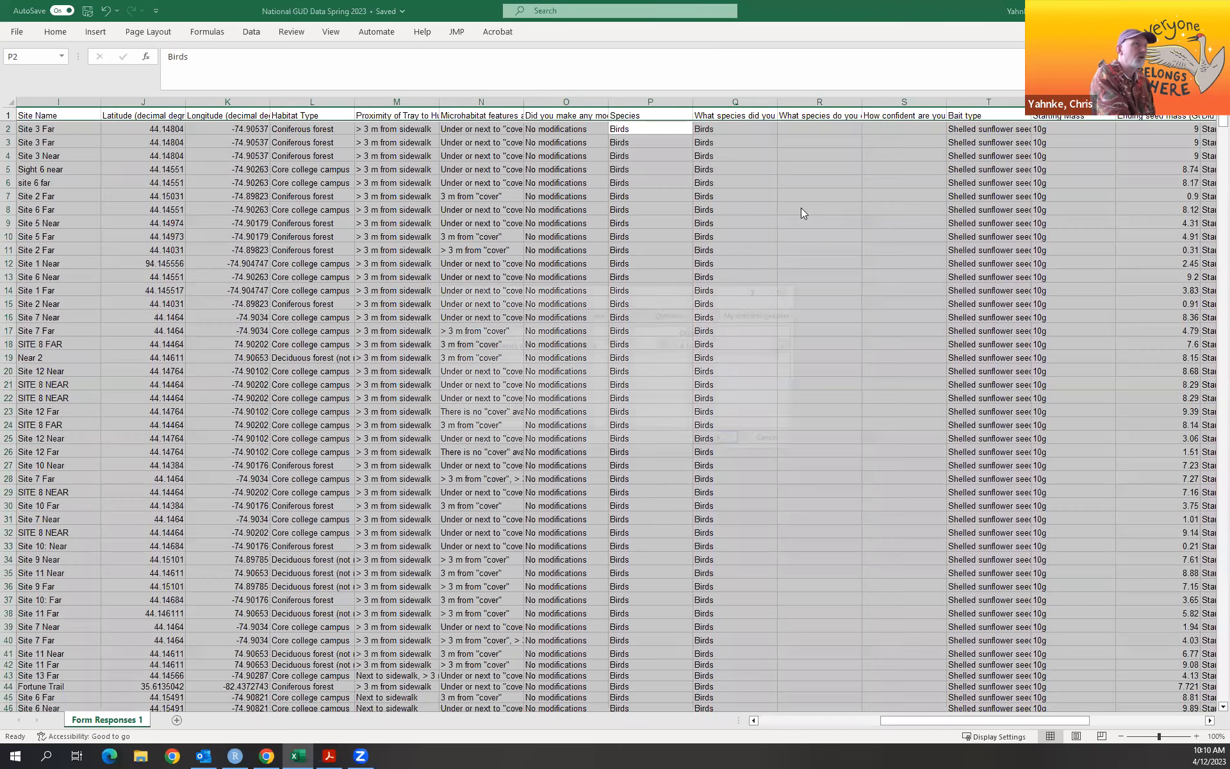
pyautogui.click(542, 345)
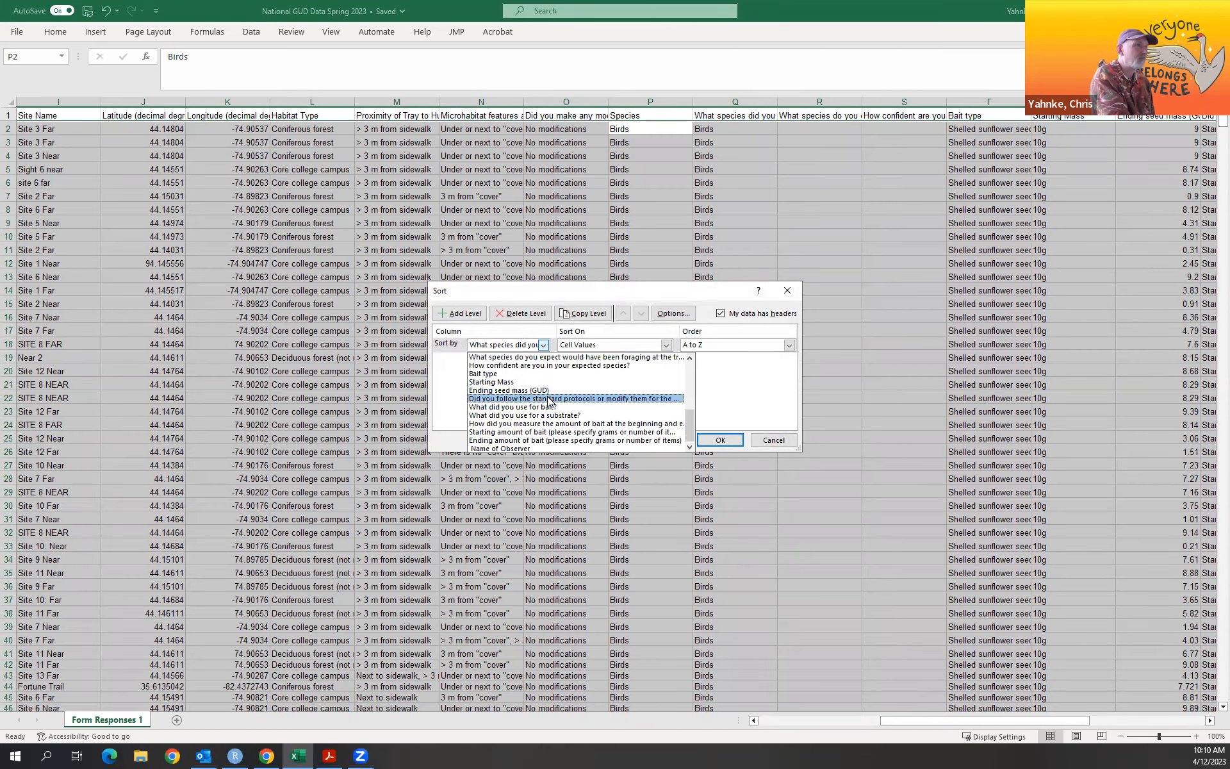
pyautogui.scroll(2, 549, 400)
pyautogui.scroll(1, 549, 401)
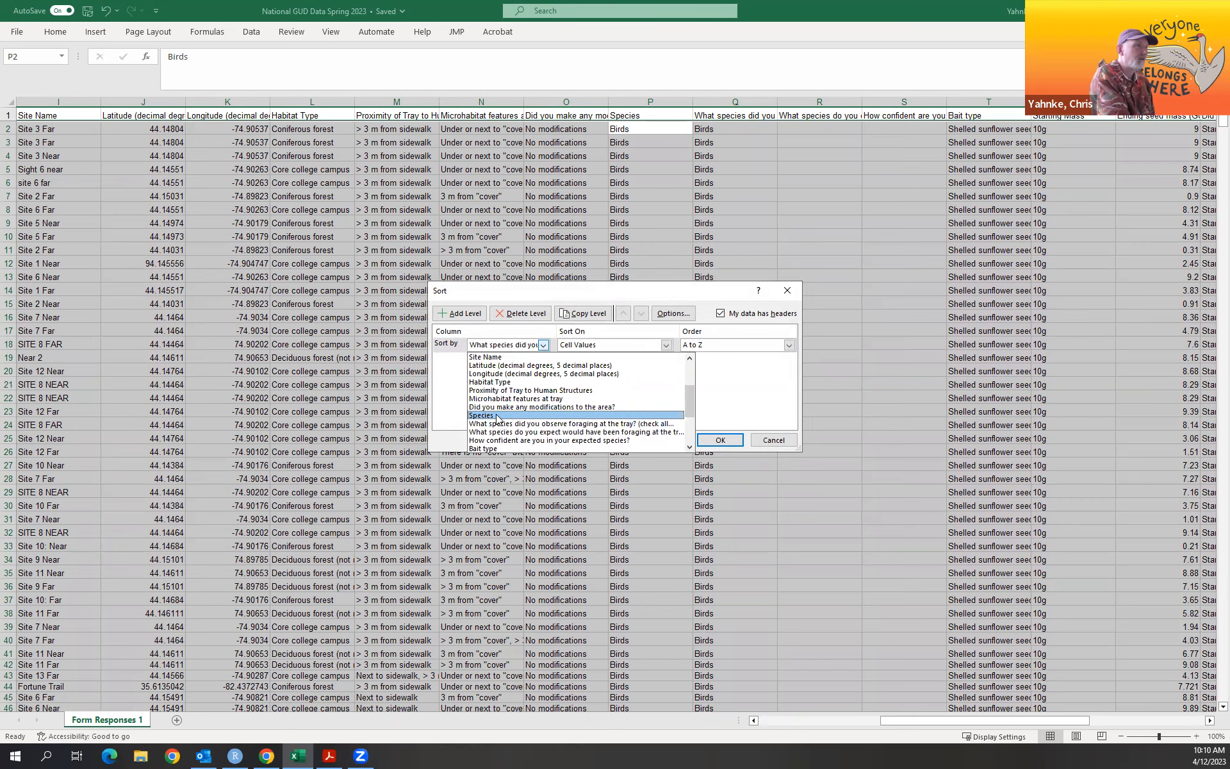
pyautogui.click(518, 416)
pyautogui.click(719, 441)
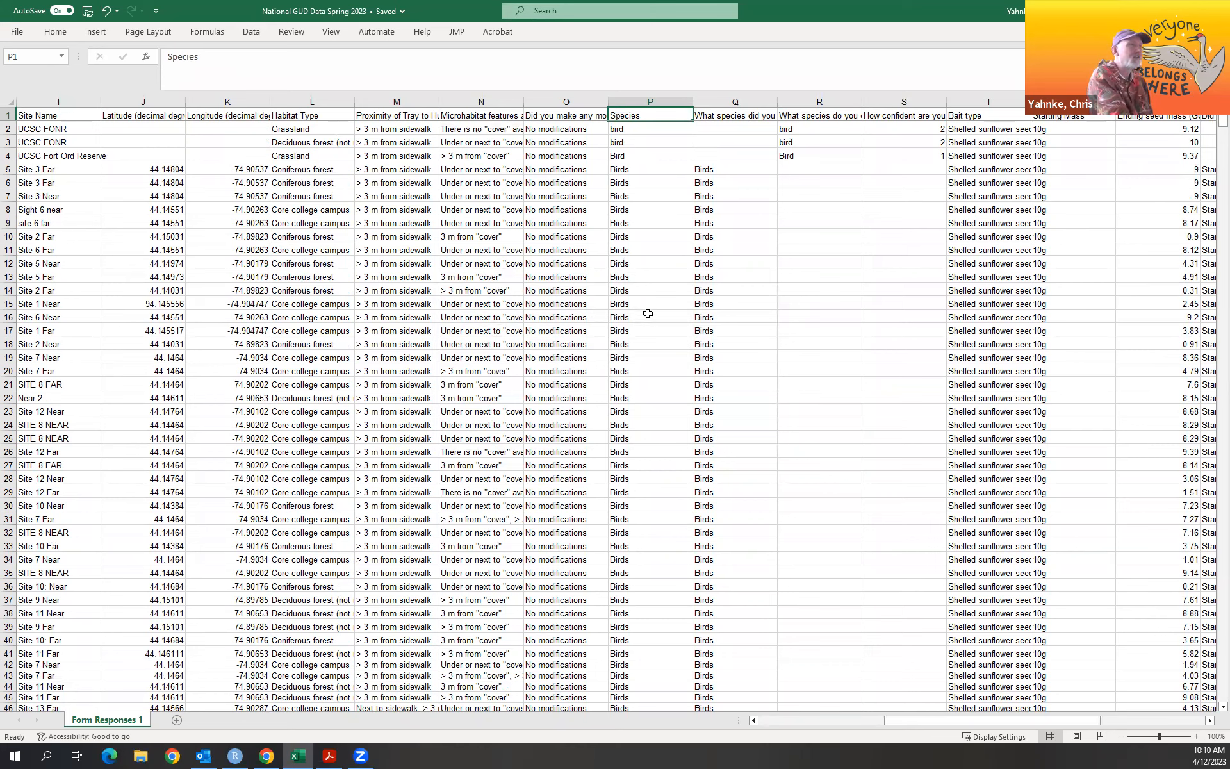
# Copy the "Birds" entry into Species cell P2 and fill it down through row 127.
pyautogui.click(625, 184)
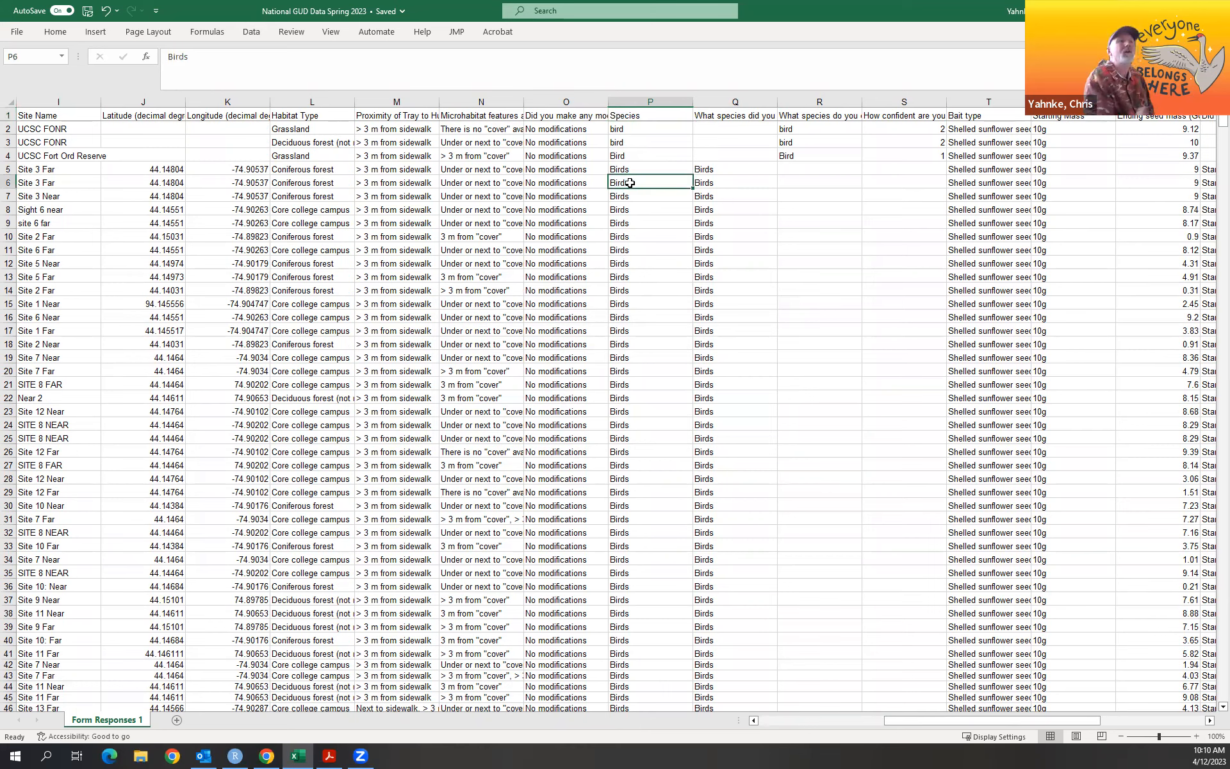
pyautogui.hotkey('ctrl', 'c')
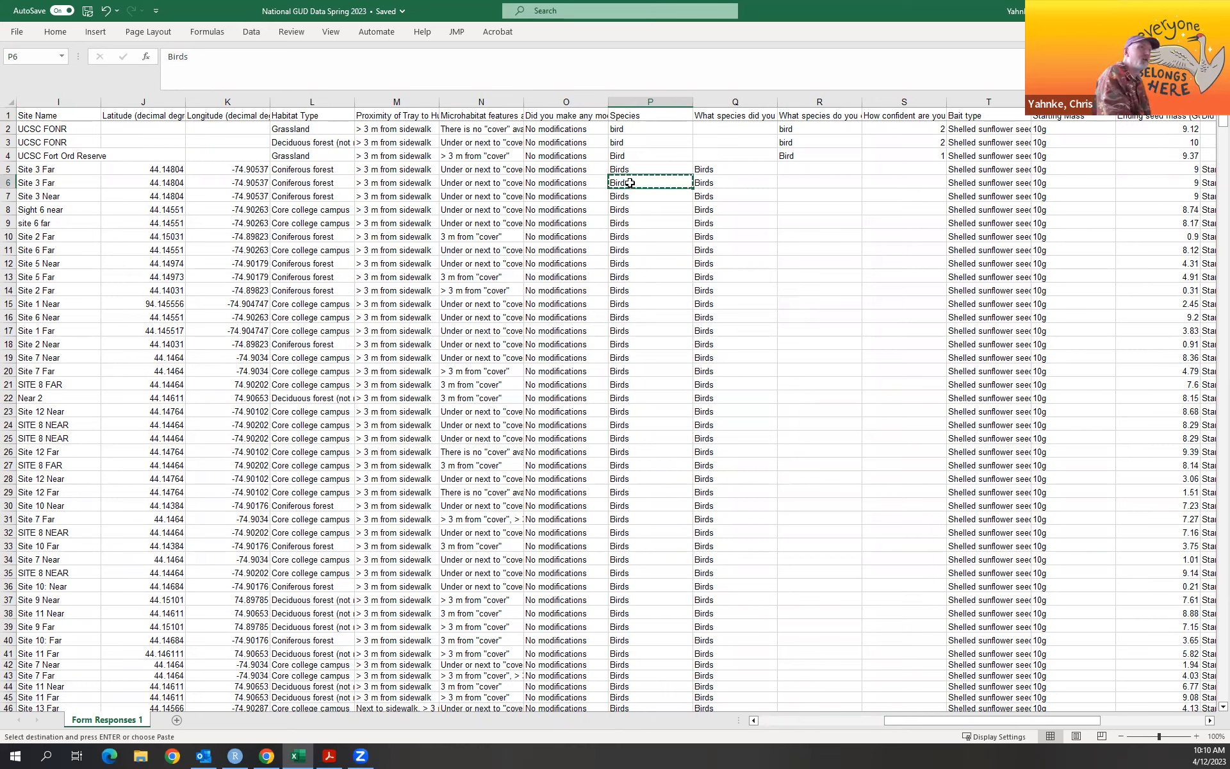
pyautogui.click(641, 128)
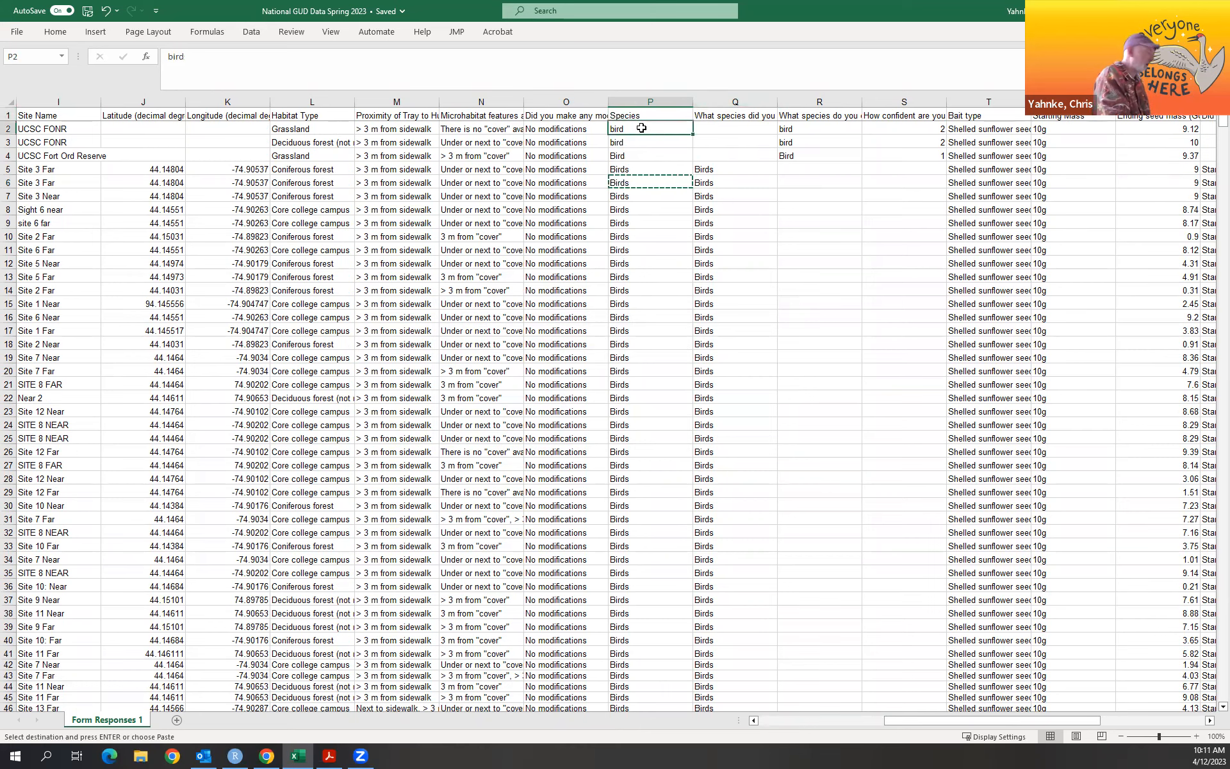
pyautogui.hotkey('ctrl', 'v')
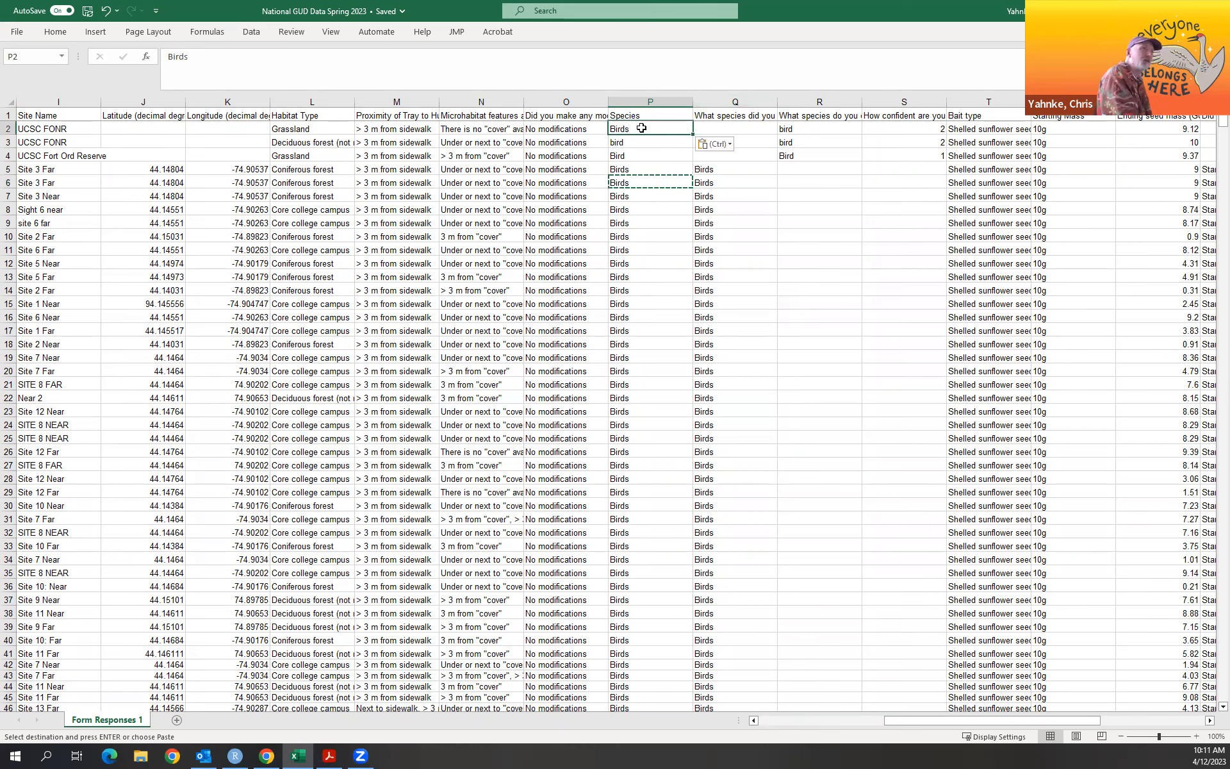
pyautogui.press('Down')
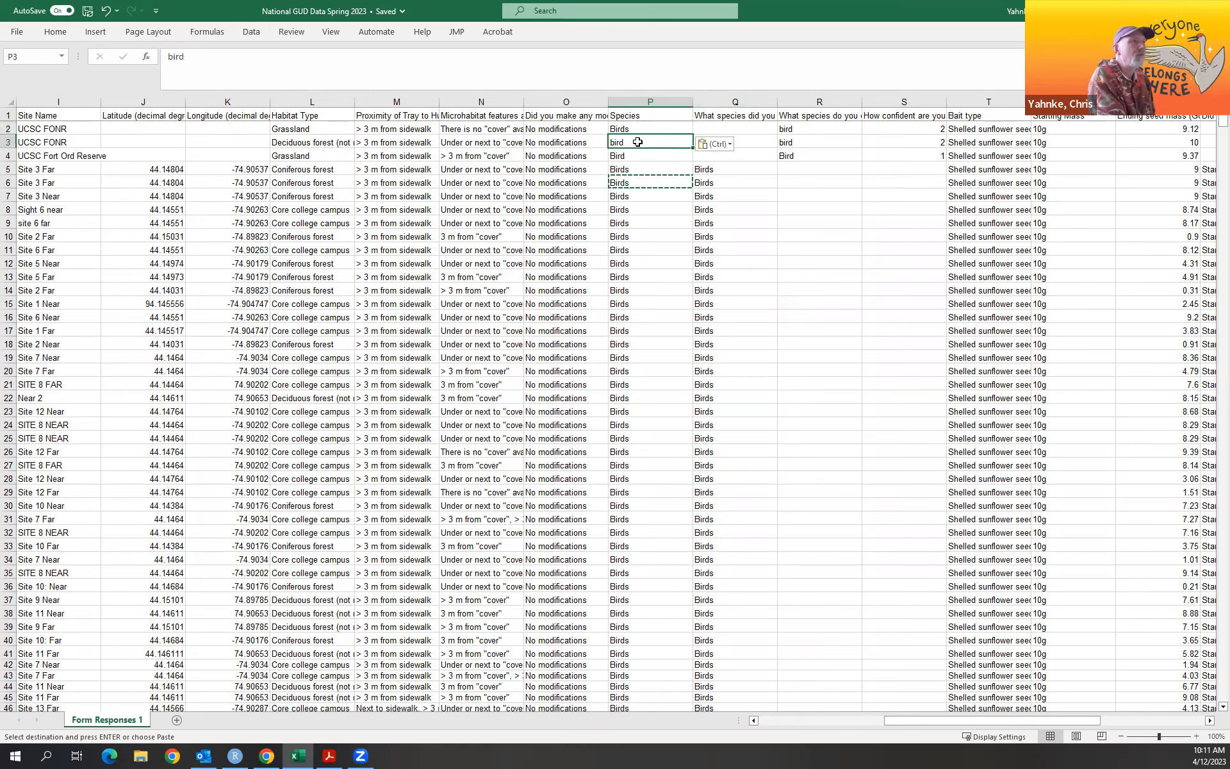
pyautogui.click(673, 130)
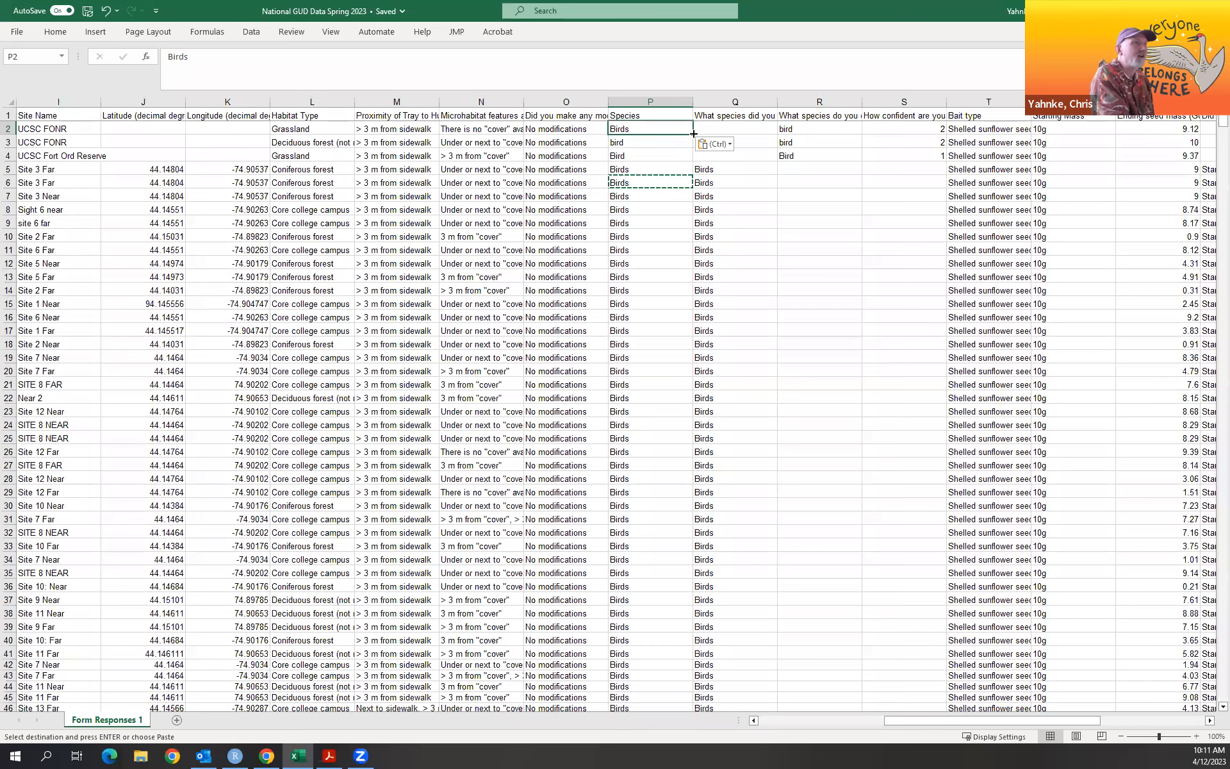
pyautogui.moveTo(693, 133); pyautogui.dragTo(673, 409)
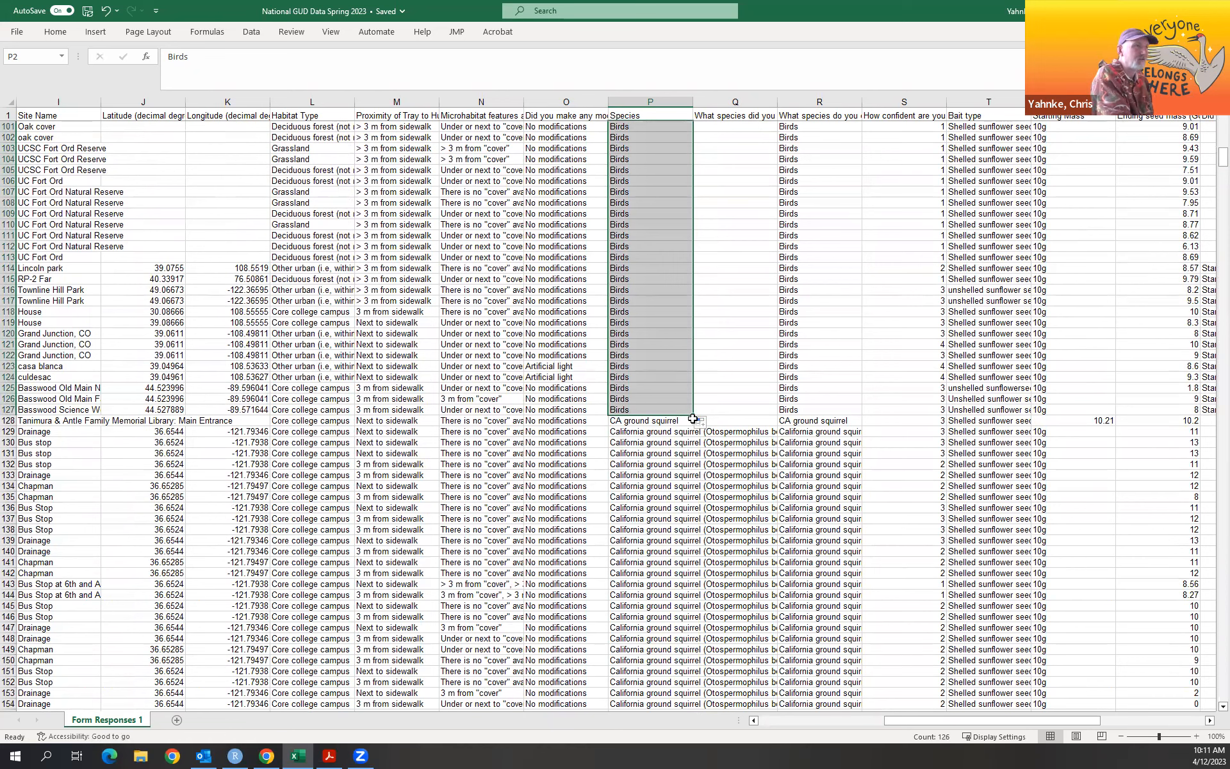
# Remove the scientific name from Species cell P129 so that it reads "California ground squirrel".
pyautogui.click(639, 421)
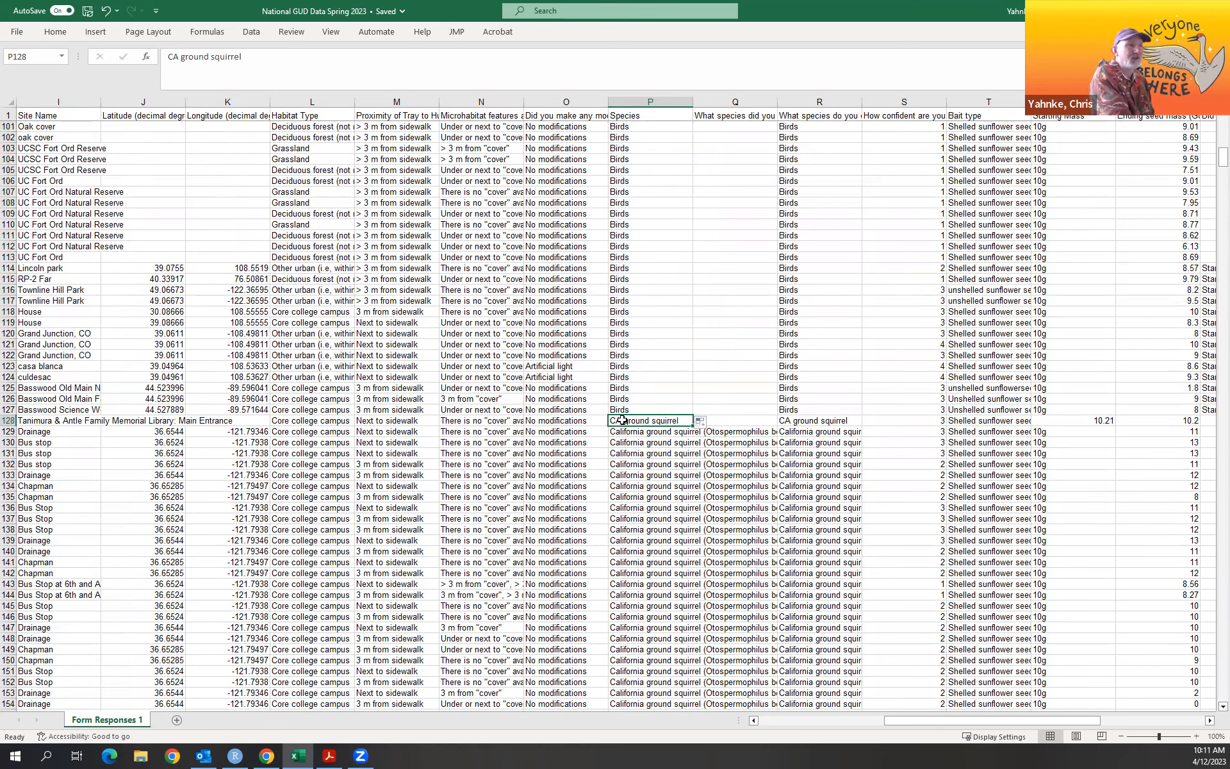
pyautogui.click(682, 433)
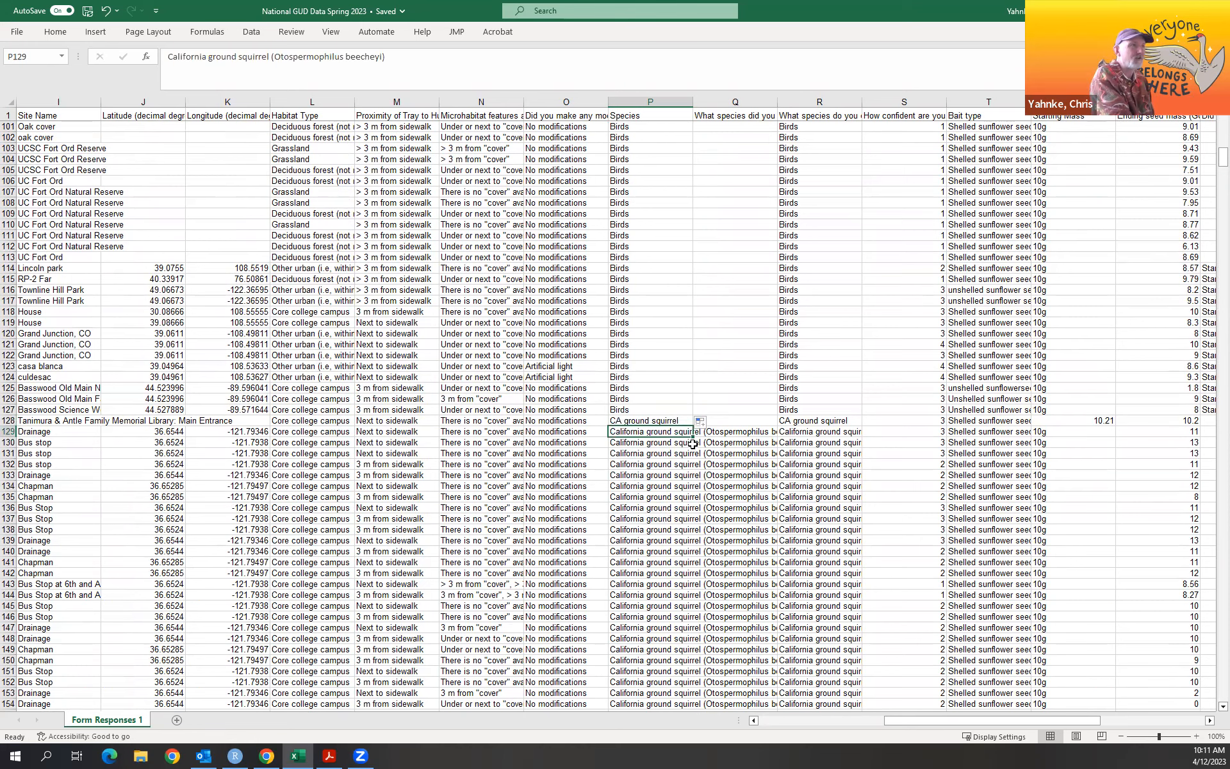
pyautogui.click(652, 441)
pyautogui.click(652, 434)
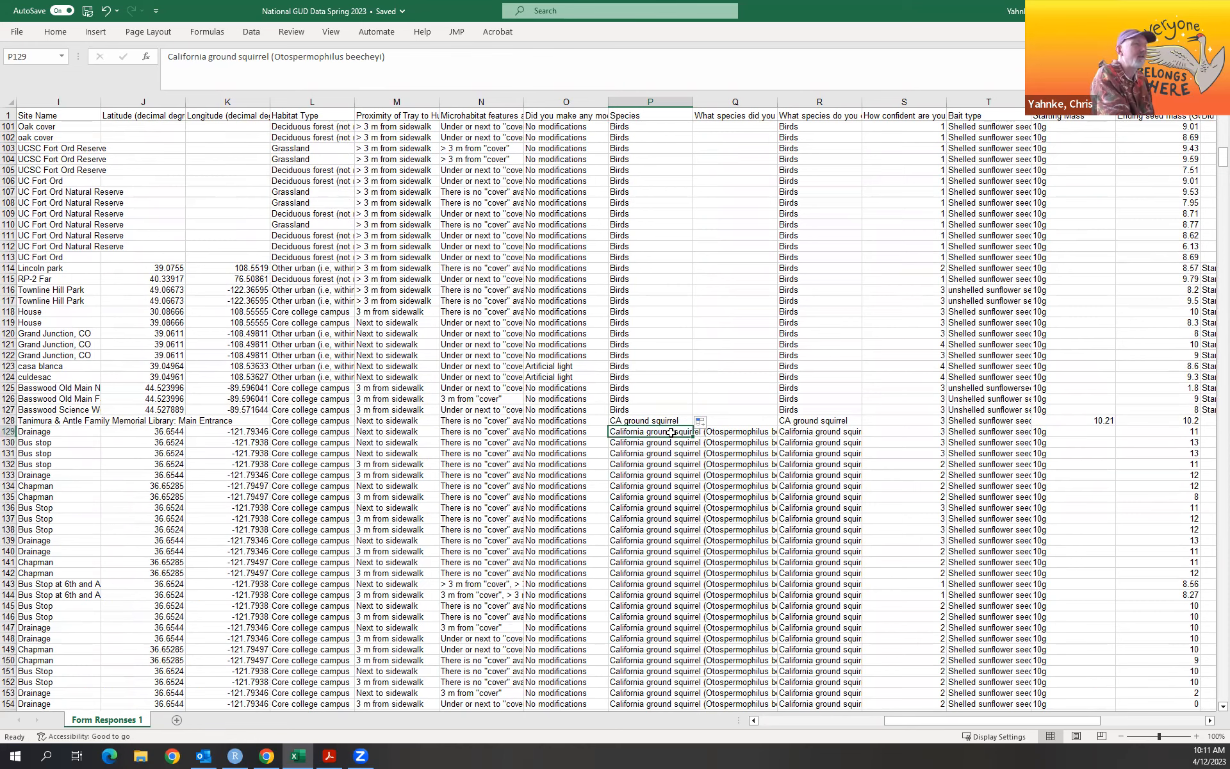
pyautogui.click(391, 56)
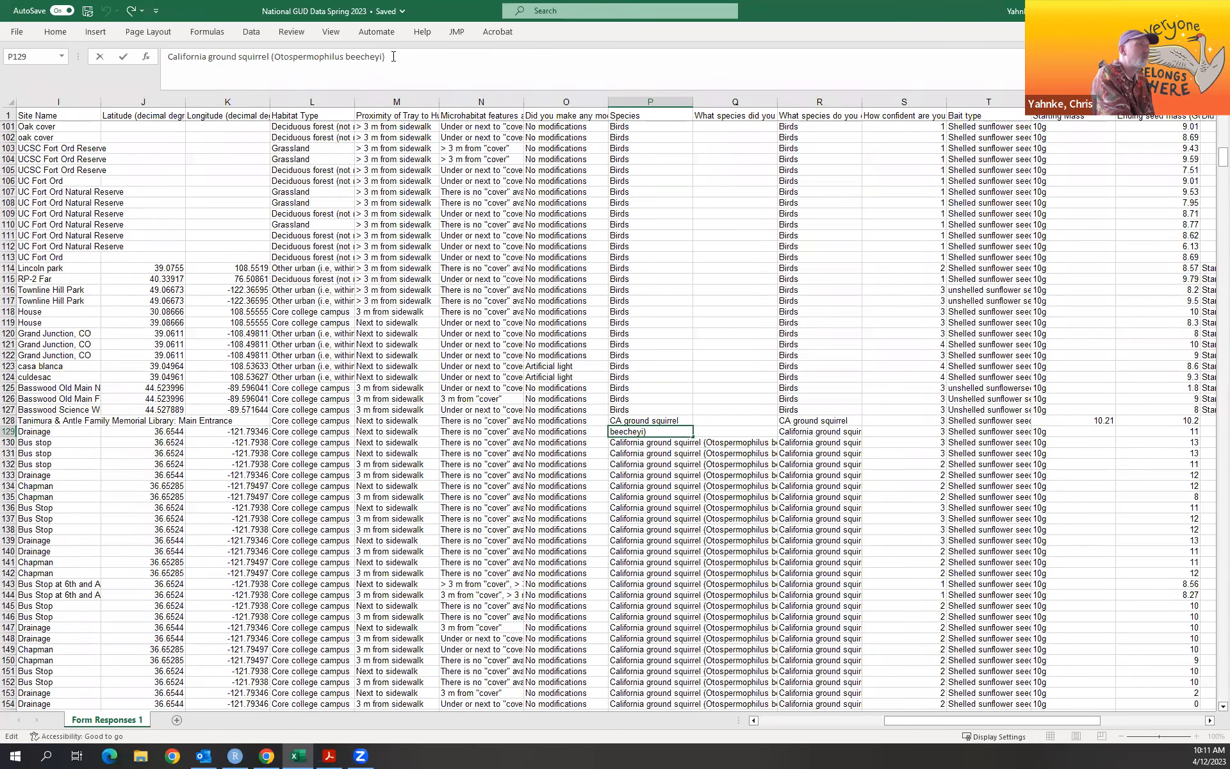
pyautogui.moveTo(390, 56); pyautogui.dragTo(297, 57)
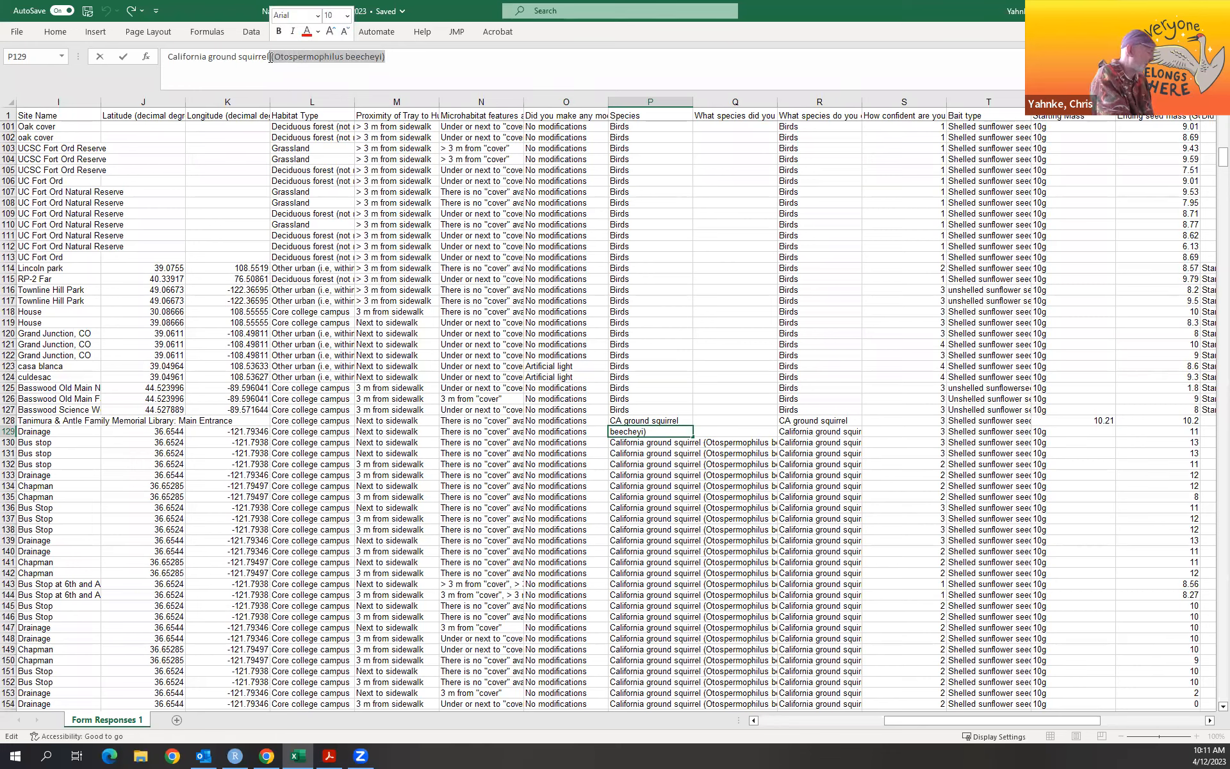
pyautogui.press('BackSpace')
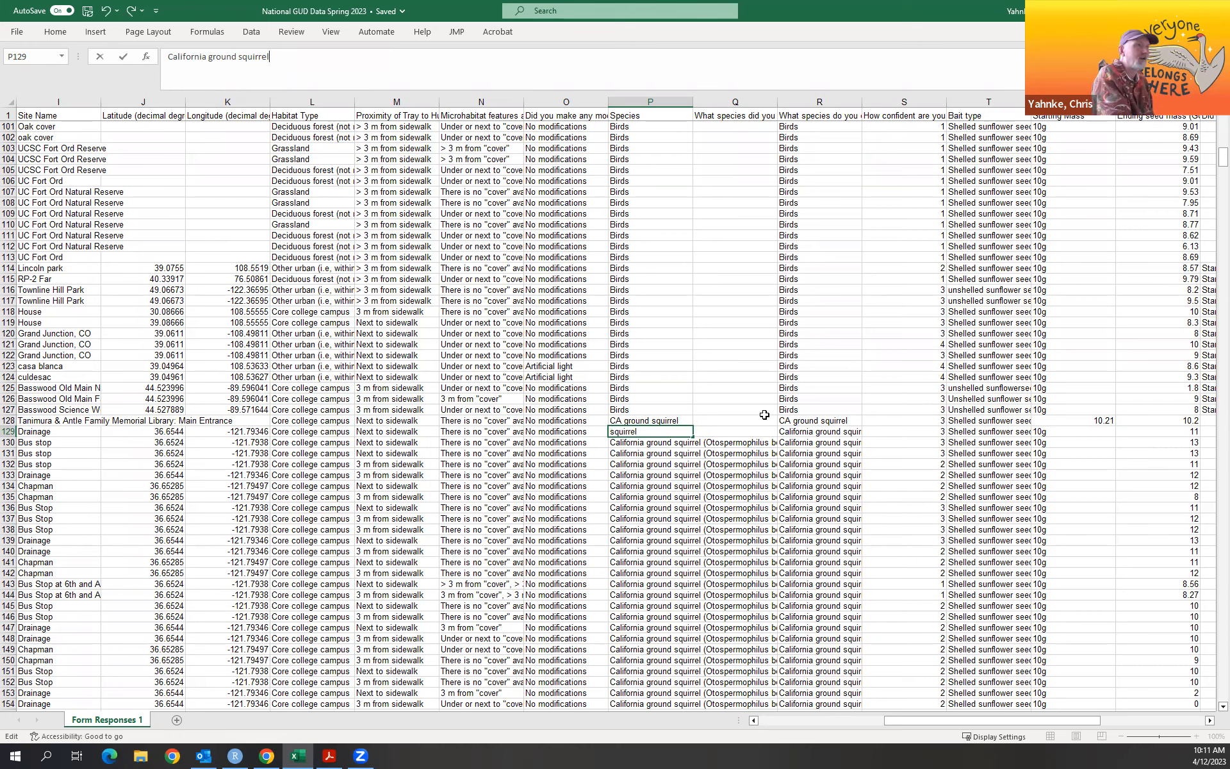
pyautogui.click(642, 443)
# Copy "California ground squirrel" from P129 into P128 and fill it down the Species column through row 205.
pyautogui.click(653, 434)
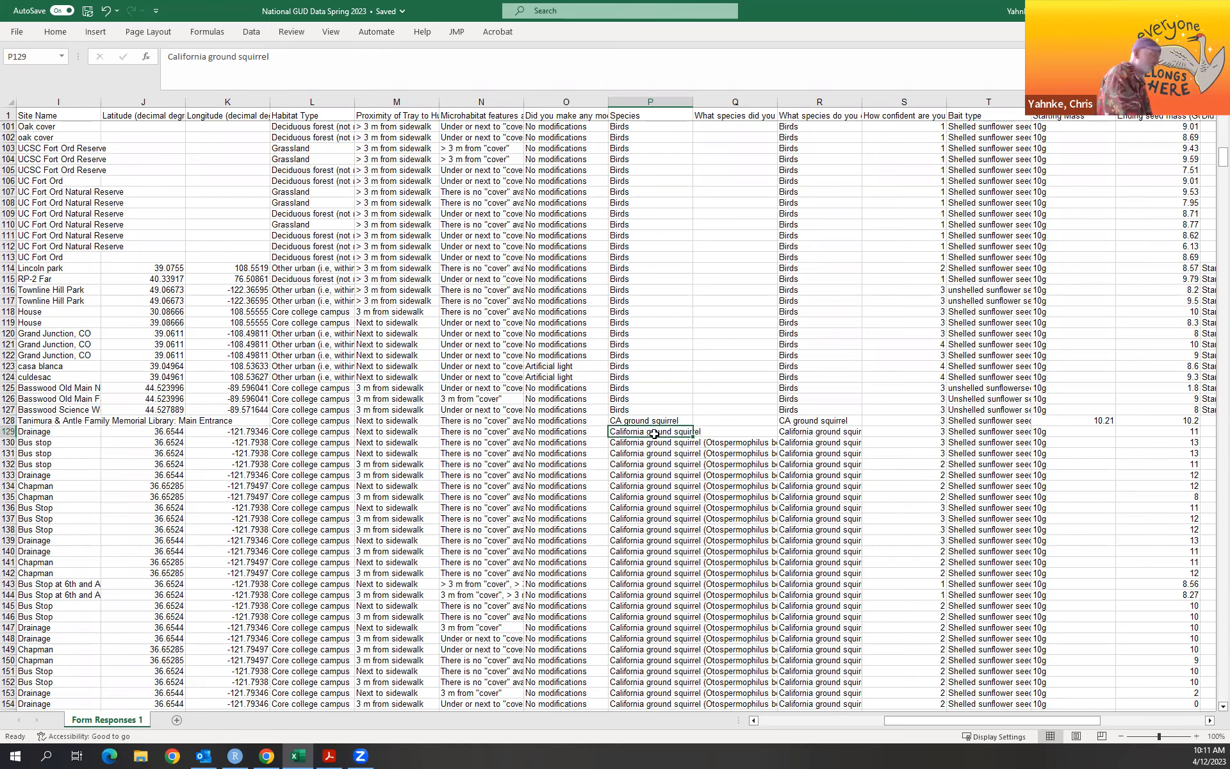
pyautogui.hotkey('ctrl', 'c')
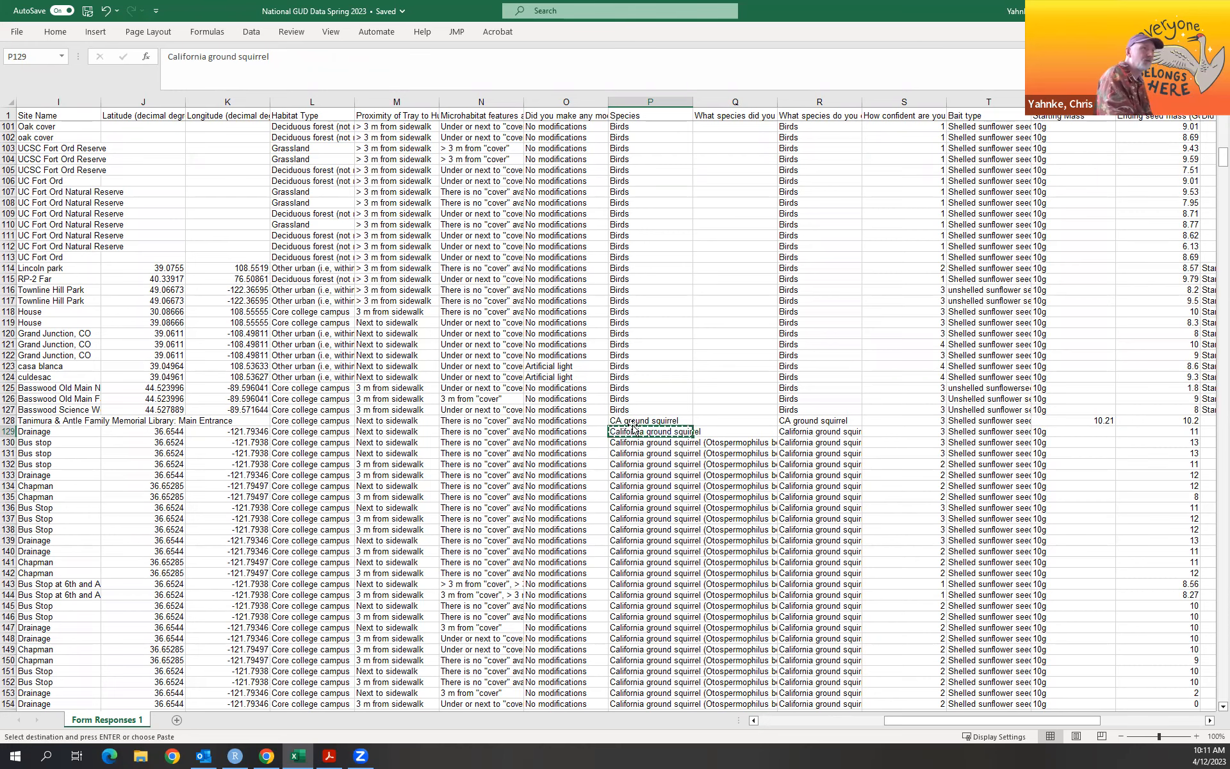
pyautogui.click(644, 422)
pyautogui.hotkey('ctrl', 'v')
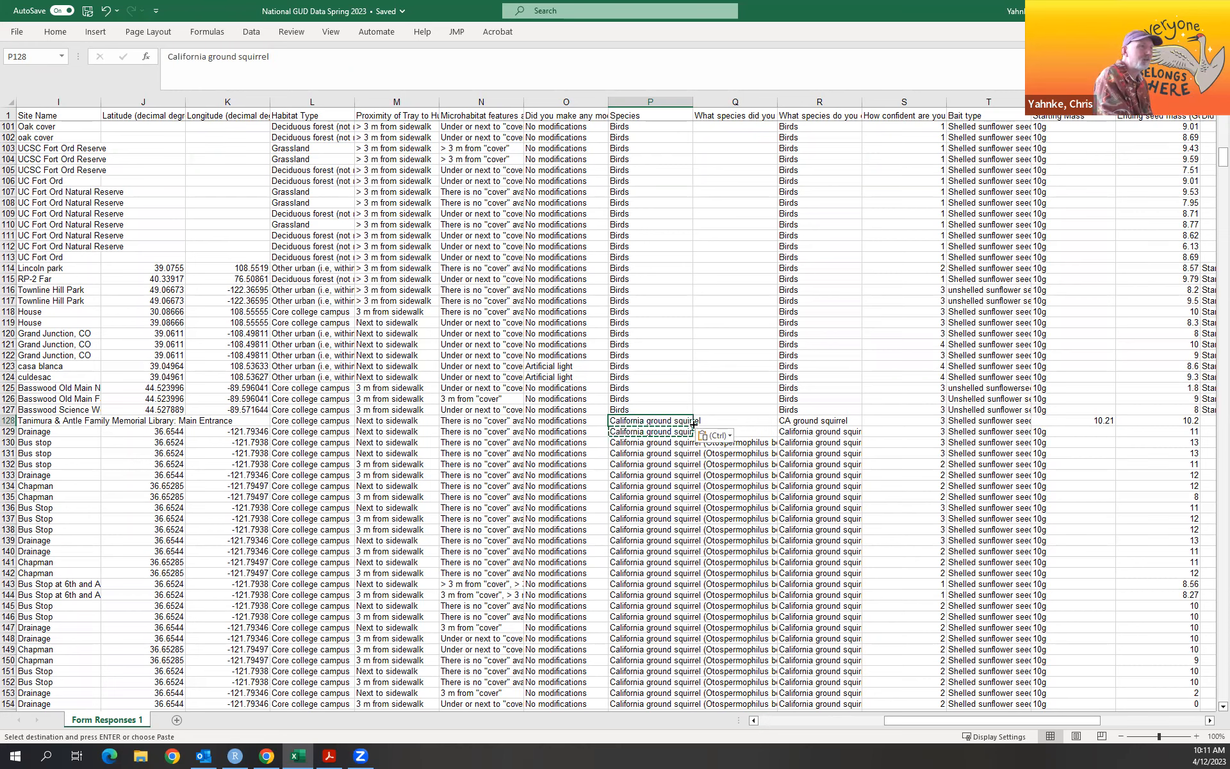
pyautogui.moveTo(693, 424); pyautogui.dragTo(689, 535)
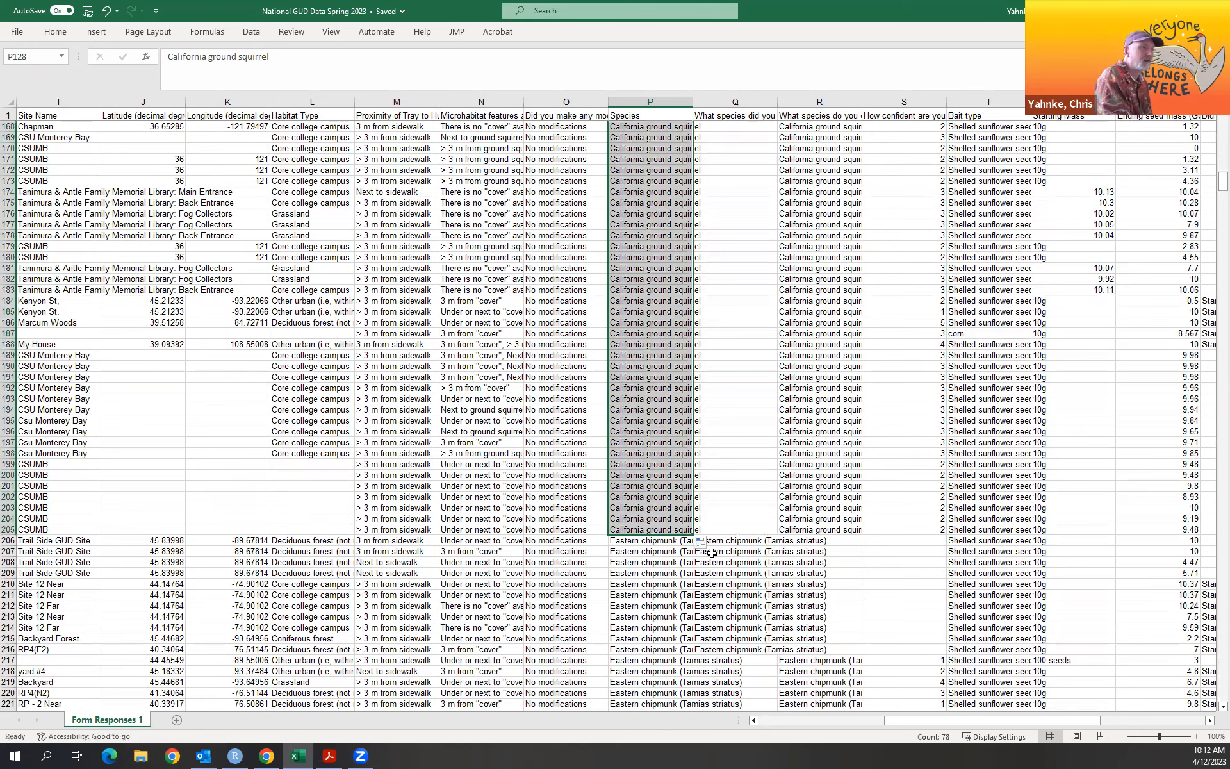
# Shorten Species cell P206 to "Eastern chipmunk" and fill it down through row 377.
pyautogui.click(644, 530)
pyautogui.click(644, 543)
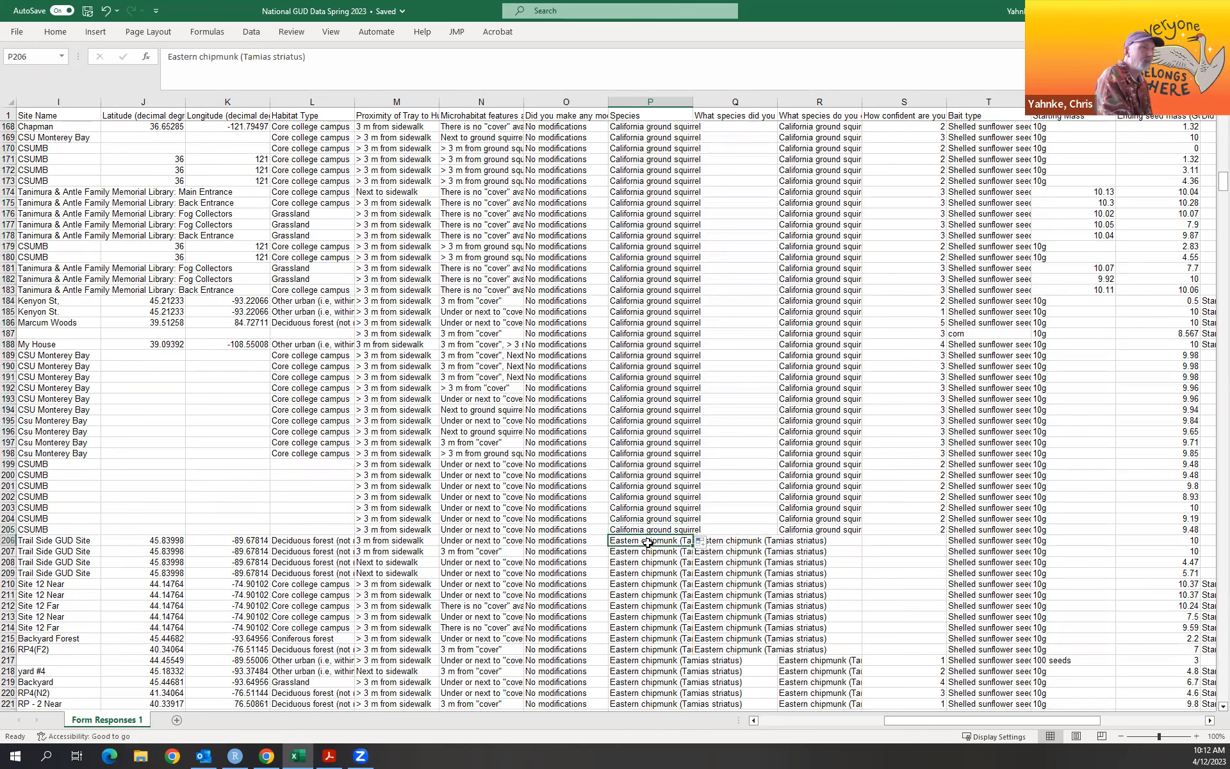
pyautogui.click(313, 56)
pyautogui.press('BackSpace')
pyautogui.press('BackSpace')
pyautogui.press('BackSpace')
pyautogui.press('BackSpace')
pyautogui.press('BackSpace')
pyautogui.press('BackSpace')
pyautogui.press('BackSpace')
pyautogui.press('BackSpace')
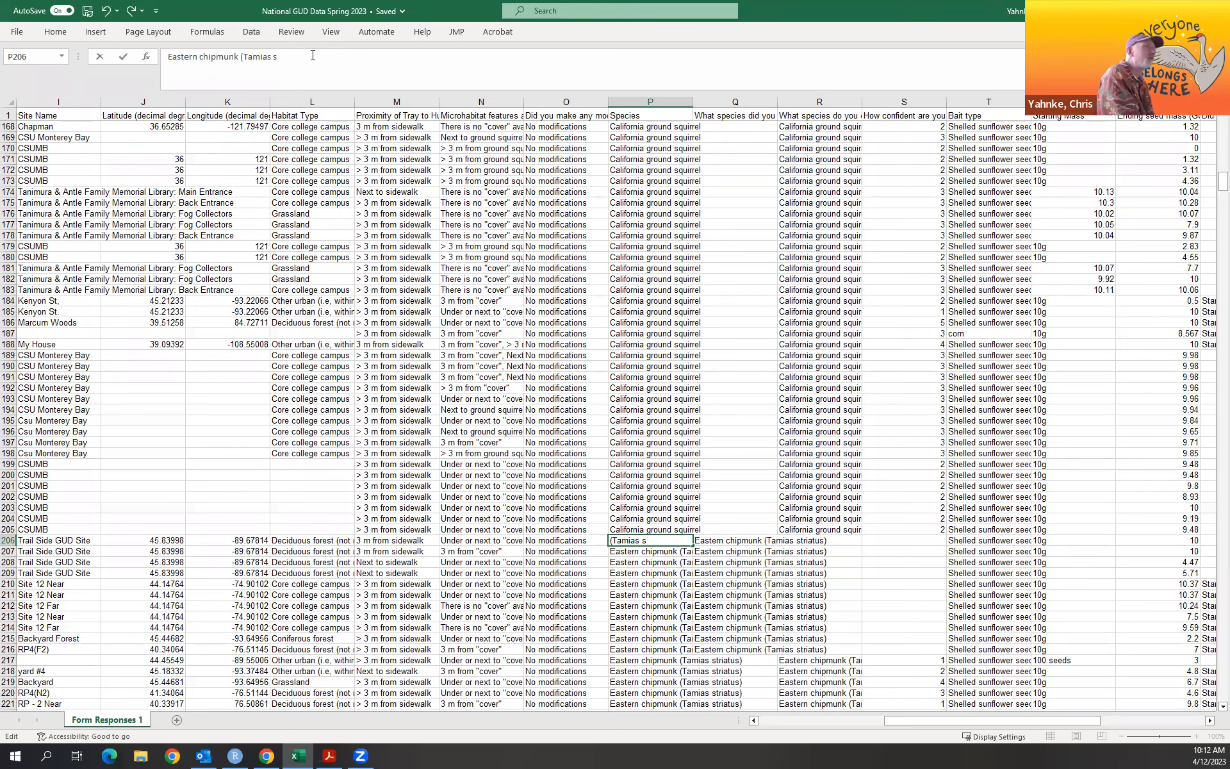
pyautogui.press('BackSpace')
pyautogui.press('BackSpace')
pyautogui.press('BackSpace')
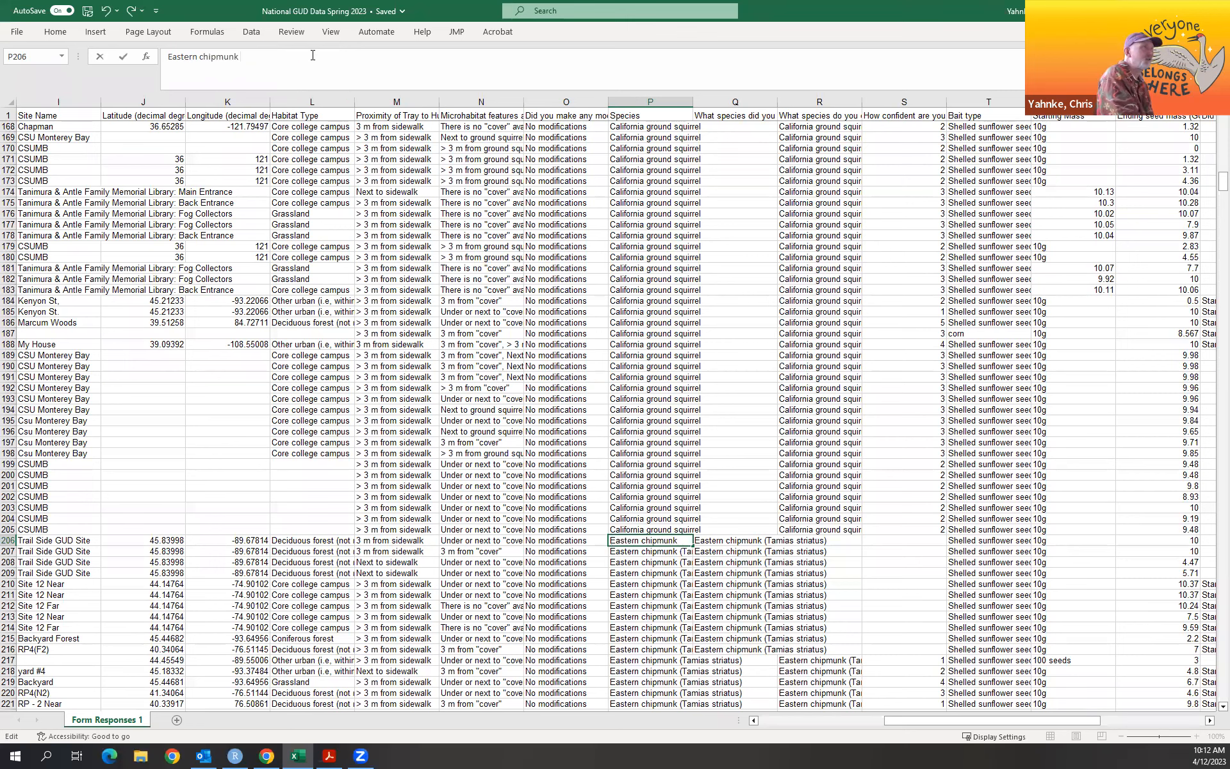
pyautogui.click(662, 554)
pyautogui.click(653, 540)
pyautogui.moveTo(693, 545); pyautogui.dragTo(661, 438)
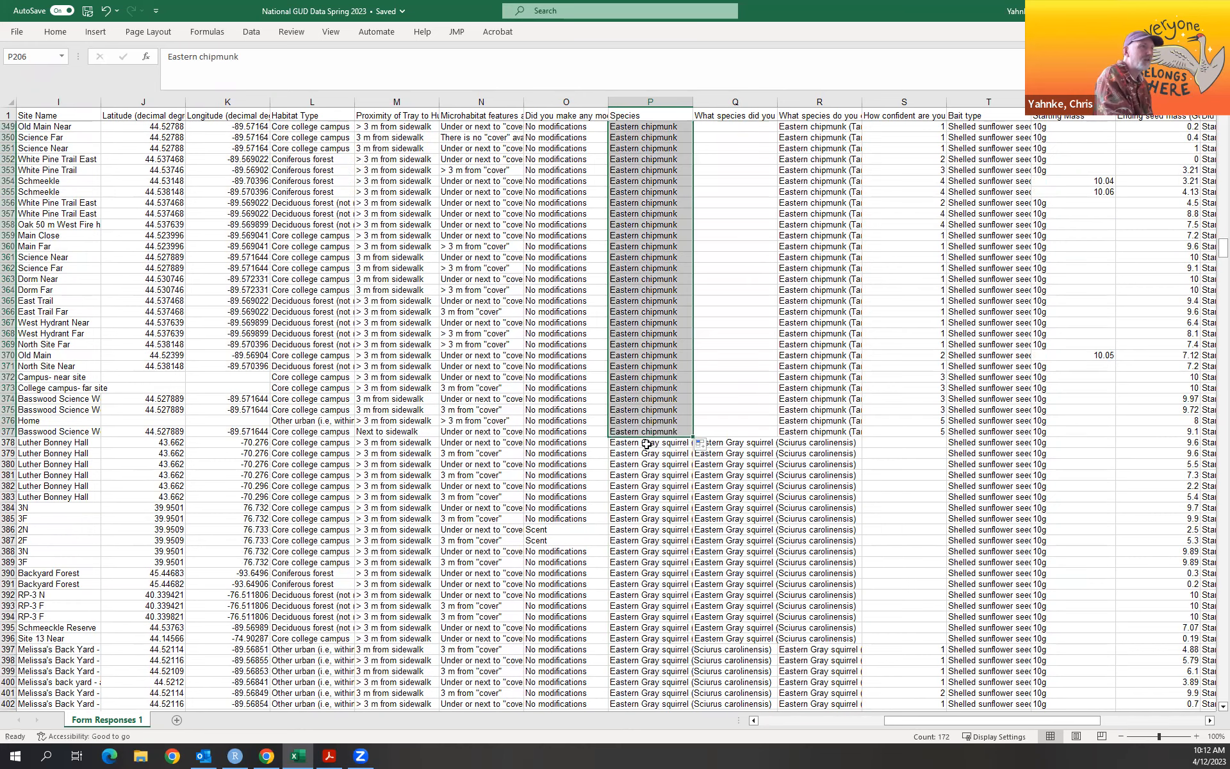
# Shorten Species cell P378 to "Eastern Gray squirrel" and fill it down through row 790.
pyautogui.click(647, 443)
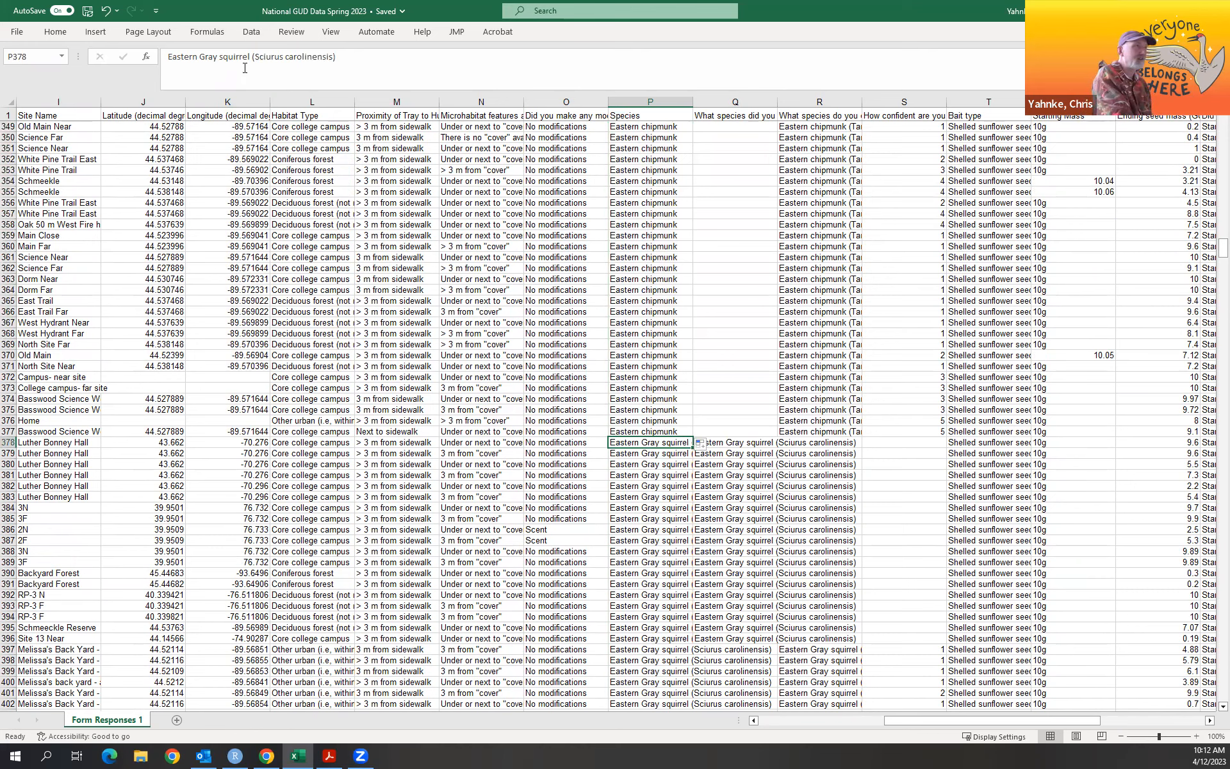
pyautogui.click(344, 56)
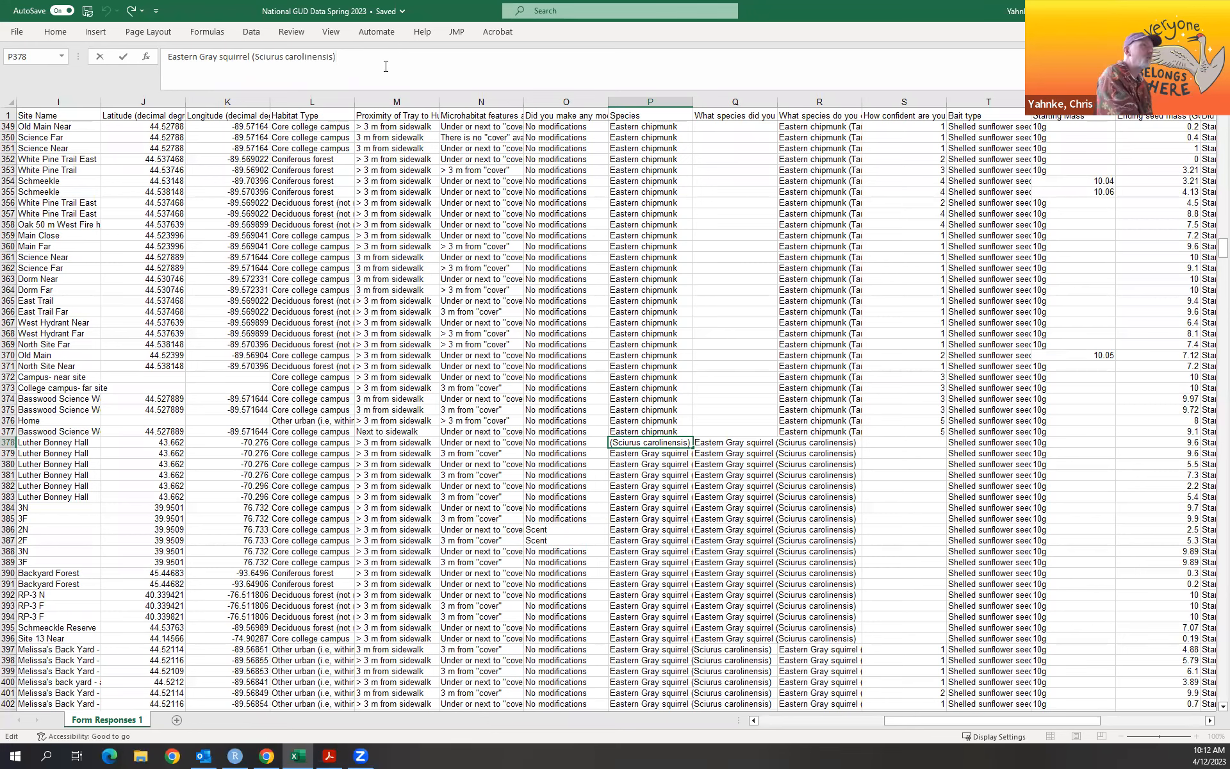
pyautogui.press('BackSpace')
pyautogui.press('BackSpace')
pyautogui.press('BackSpace')
pyautogui.press('BackSpace')
pyautogui.press('BackSpace')
pyautogui.press('BackSpace')
pyautogui.press('BackSpace')
pyautogui.press('BackSpace')
pyautogui.press('BackSpace')
pyautogui.press('BackSpace')
pyautogui.press('BackSpace')
pyautogui.press('BackSpace')
pyautogui.press('BackSpace')
pyautogui.press('BackSpace')
pyautogui.press('BackSpace')
pyautogui.press('BackSpace')
pyautogui.press('BackSpace')
pyautogui.press('BackSpace')
pyautogui.press('BackSpace')
pyautogui.press('BackSpace')
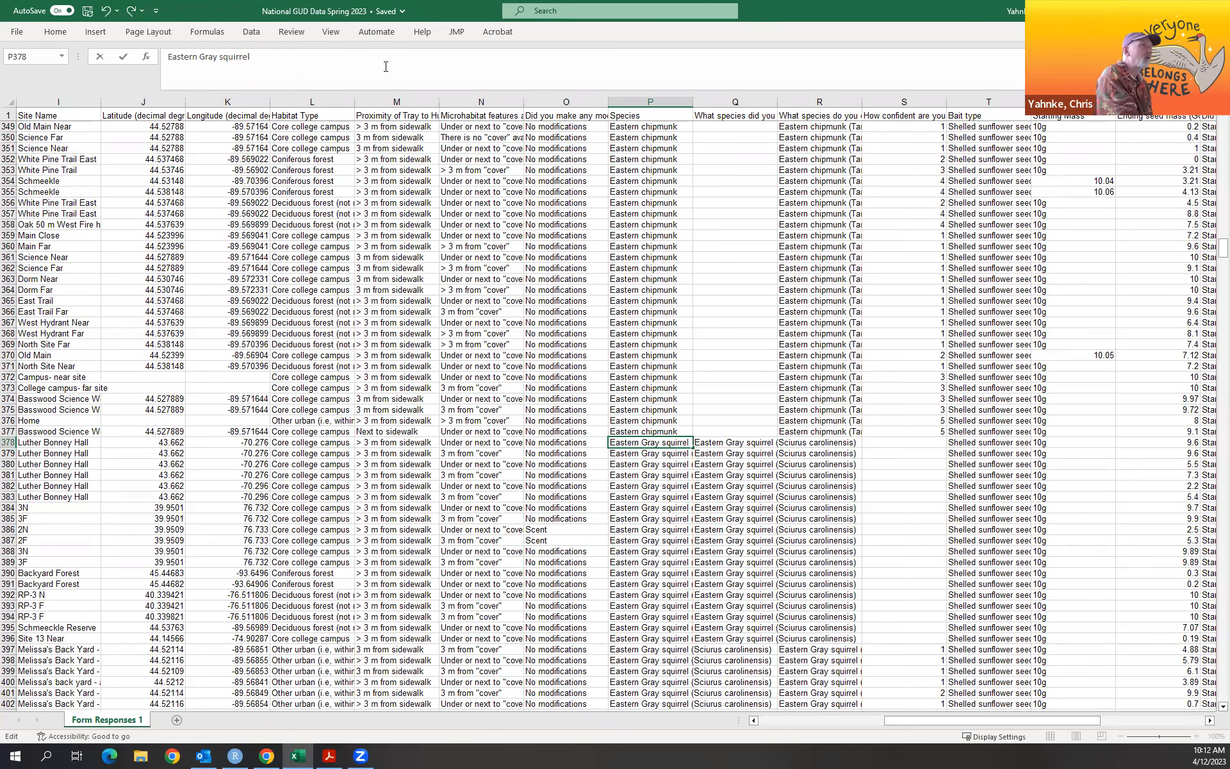
pyautogui.click(642, 456)
pyautogui.click(678, 442)
pyautogui.moveTo(693, 447); pyautogui.dragTo(648, 510)
# Remove the scientific name from Species cell P791 so that it reads "Fox squirrel", keeping that cell selected.
pyautogui.click(648, 519)
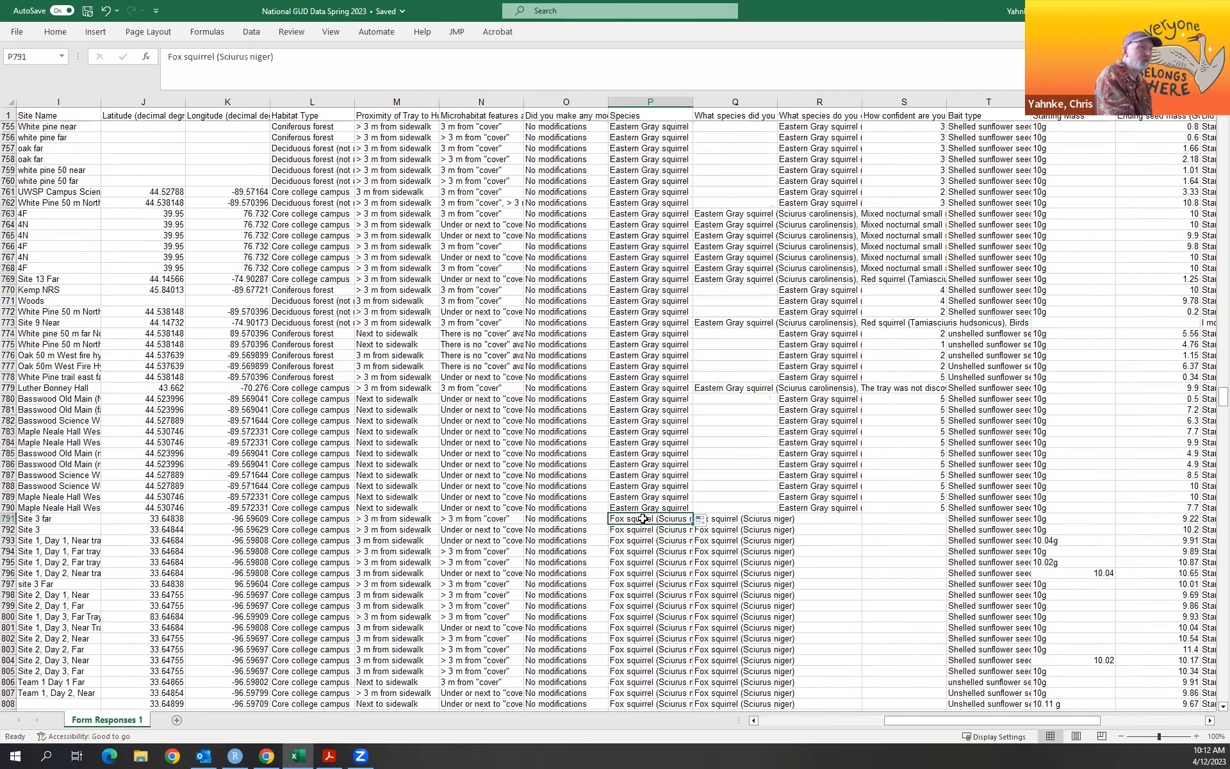
pyautogui.write('n')
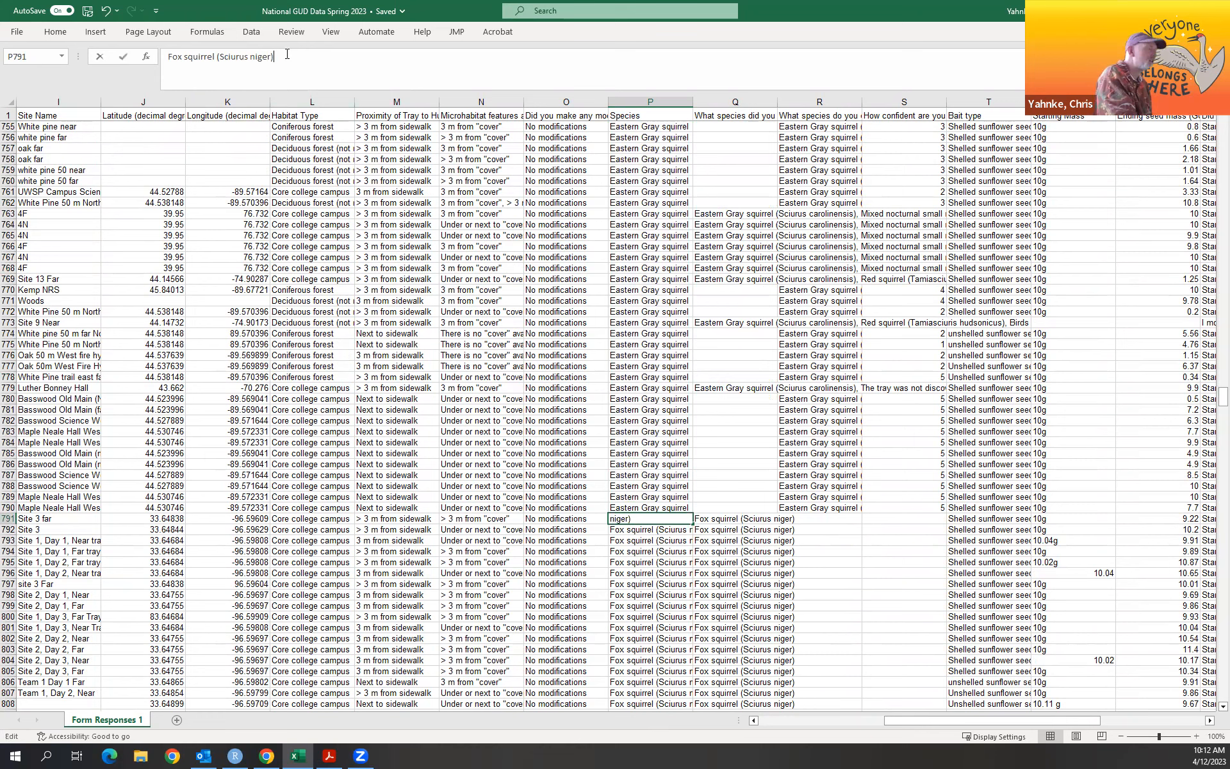
pyautogui.press('BackSpace')
pyautogui.press('BackSpace')
pyautogui.press('BackSpace')
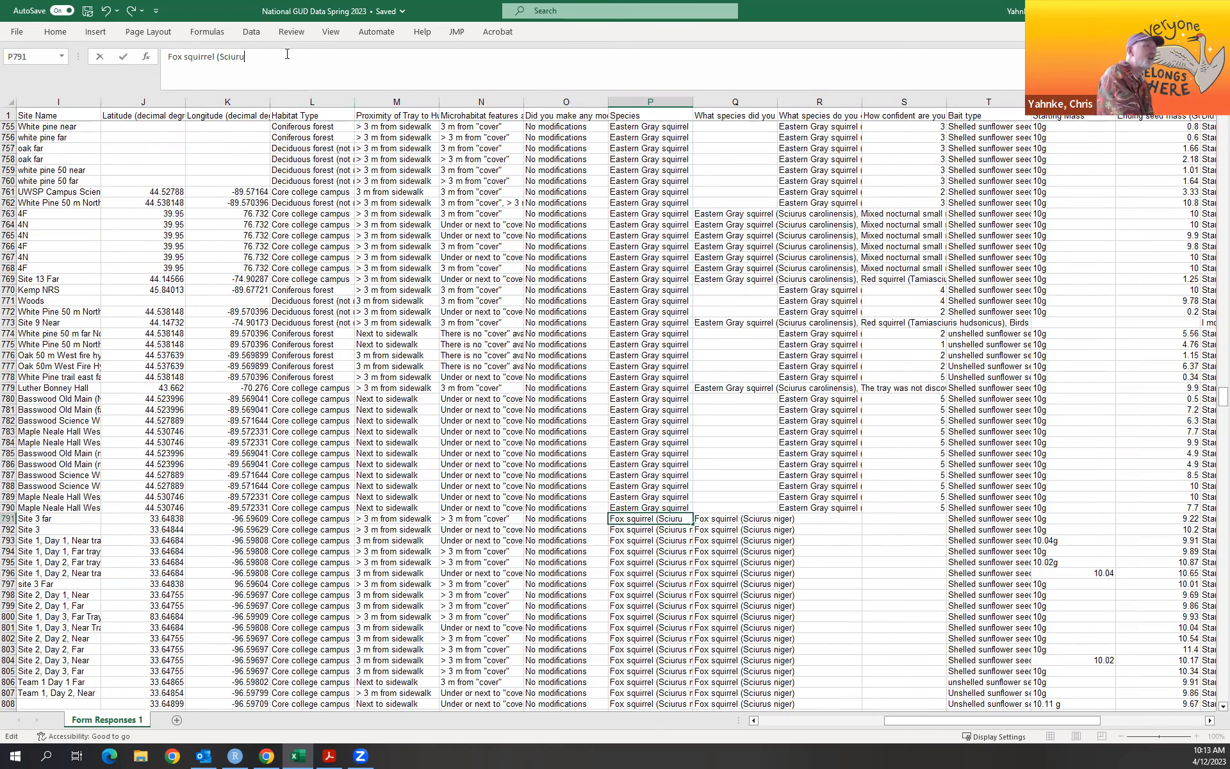
pyautogui.press('BackSpace')
pyautogui.press('BackSpace')
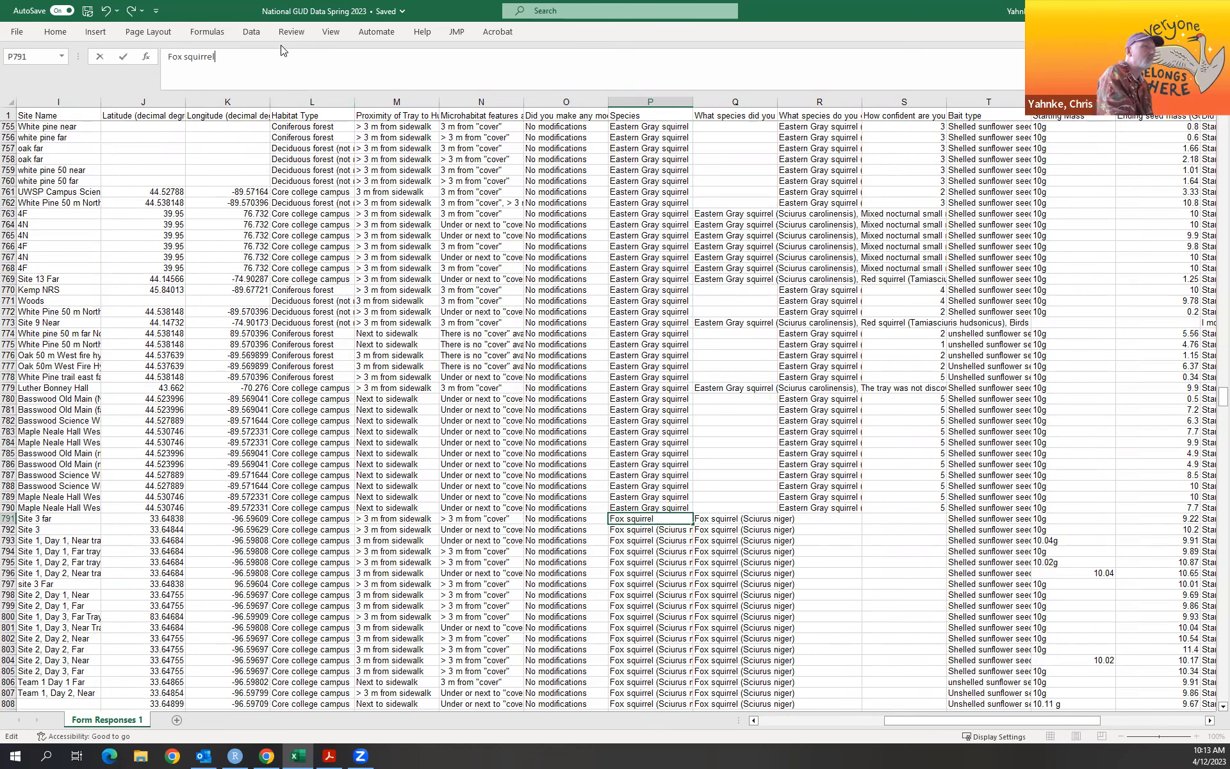
pyautogui.press('Return')
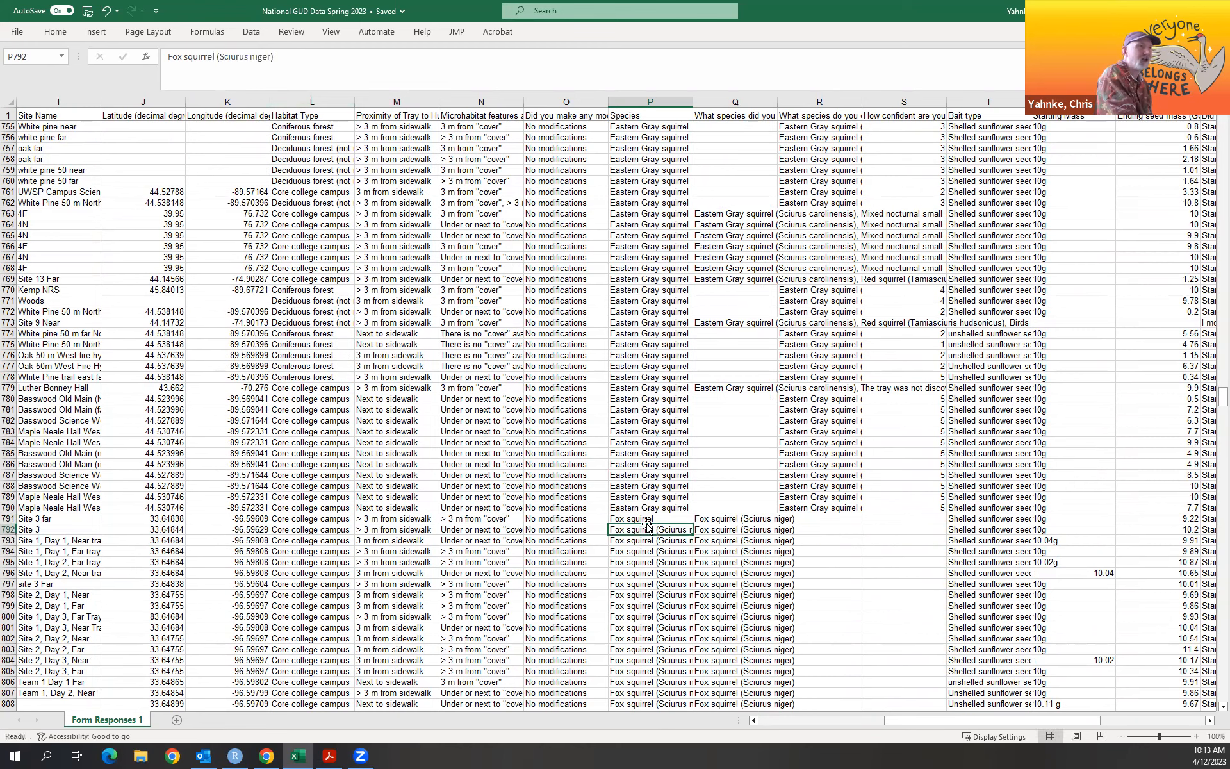
pyautogui.press('Up')
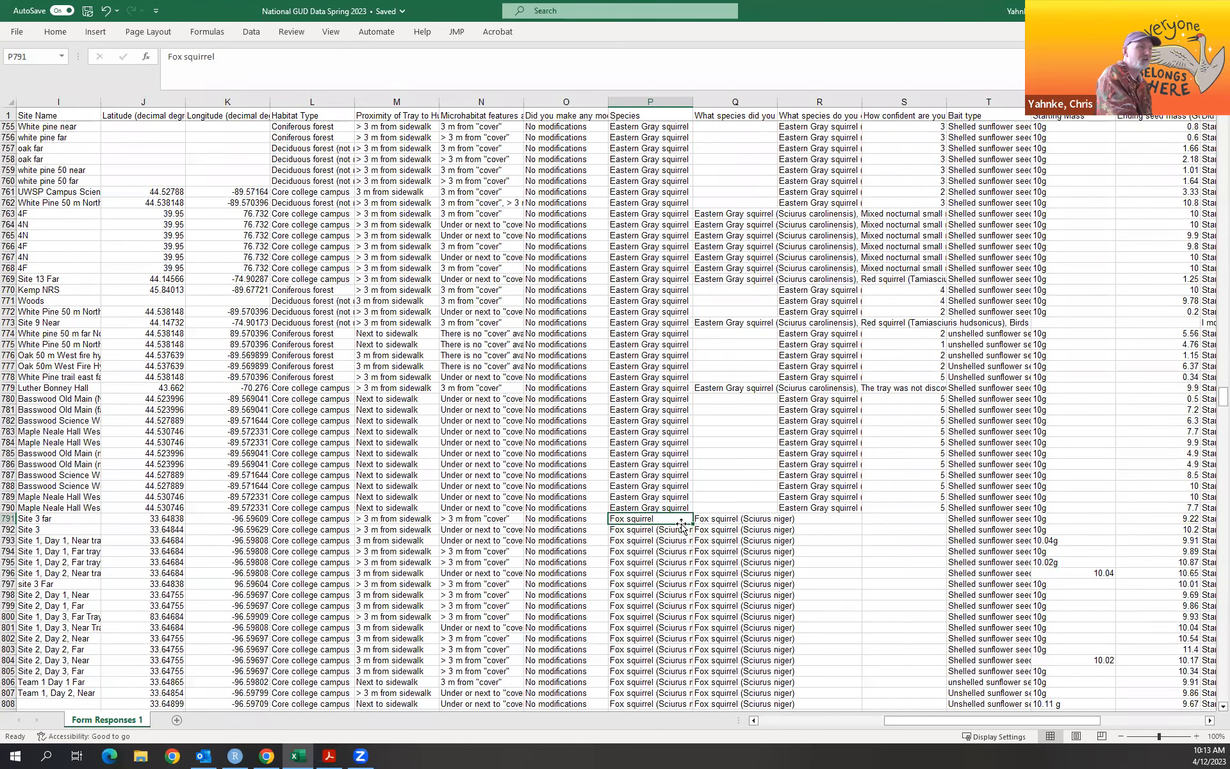
# Fill "Fox squirrel" from Species cell P791 down through row 1092.
pyautogui.moveTo(692, 523); pyautogui.dragTo(651, 282)
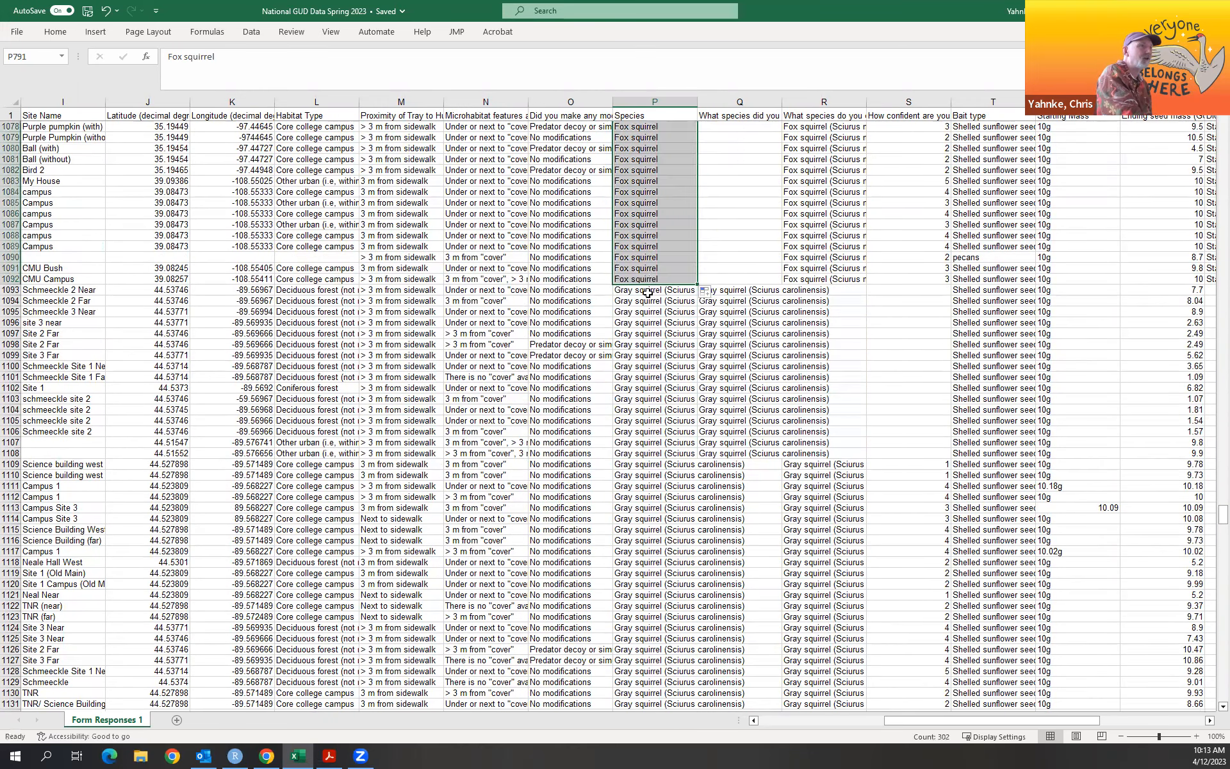
# Copy "Eastern Gray squirrel" from P772 into P1093 and fill it down the Species column through row 1252.
pyautogui.click(643, 294)
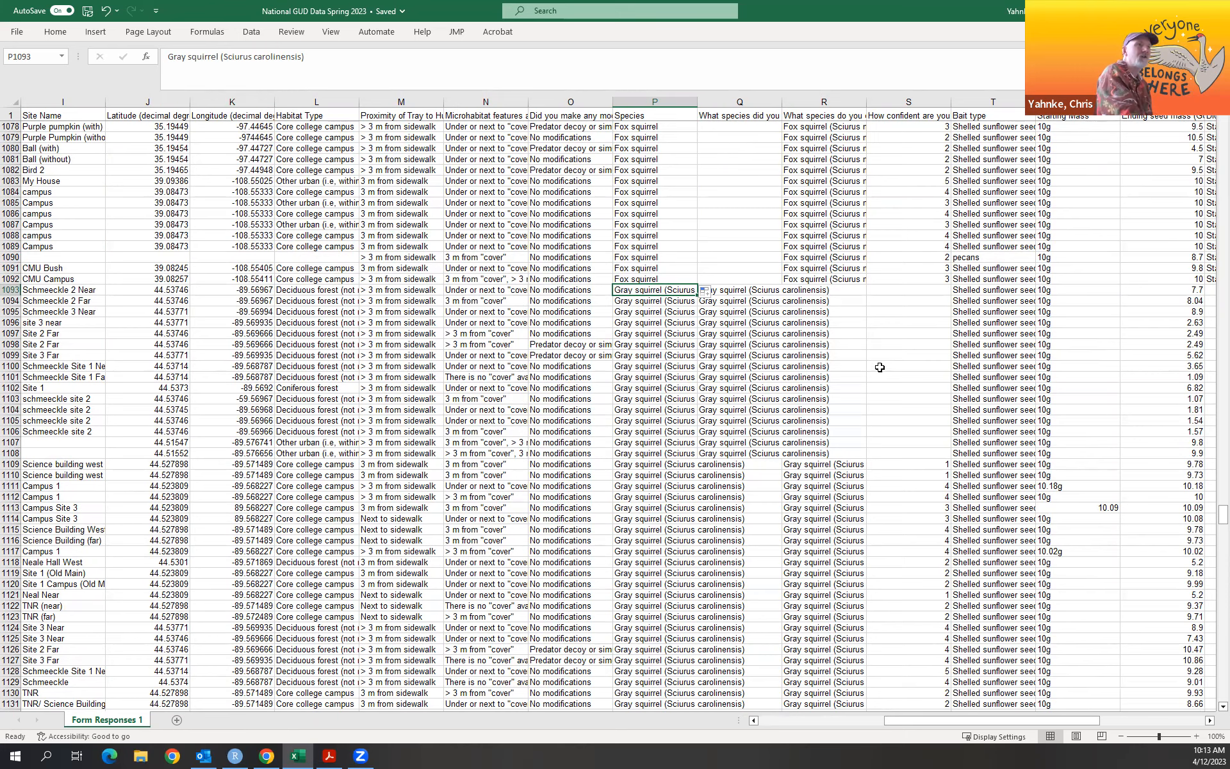
pyautogui.moveTo(1211, 516); pyautogui.dragTo(1209, 371)
pyautogui.click(663, 399)
pyautogui.hotkey('ctrl', 'c')
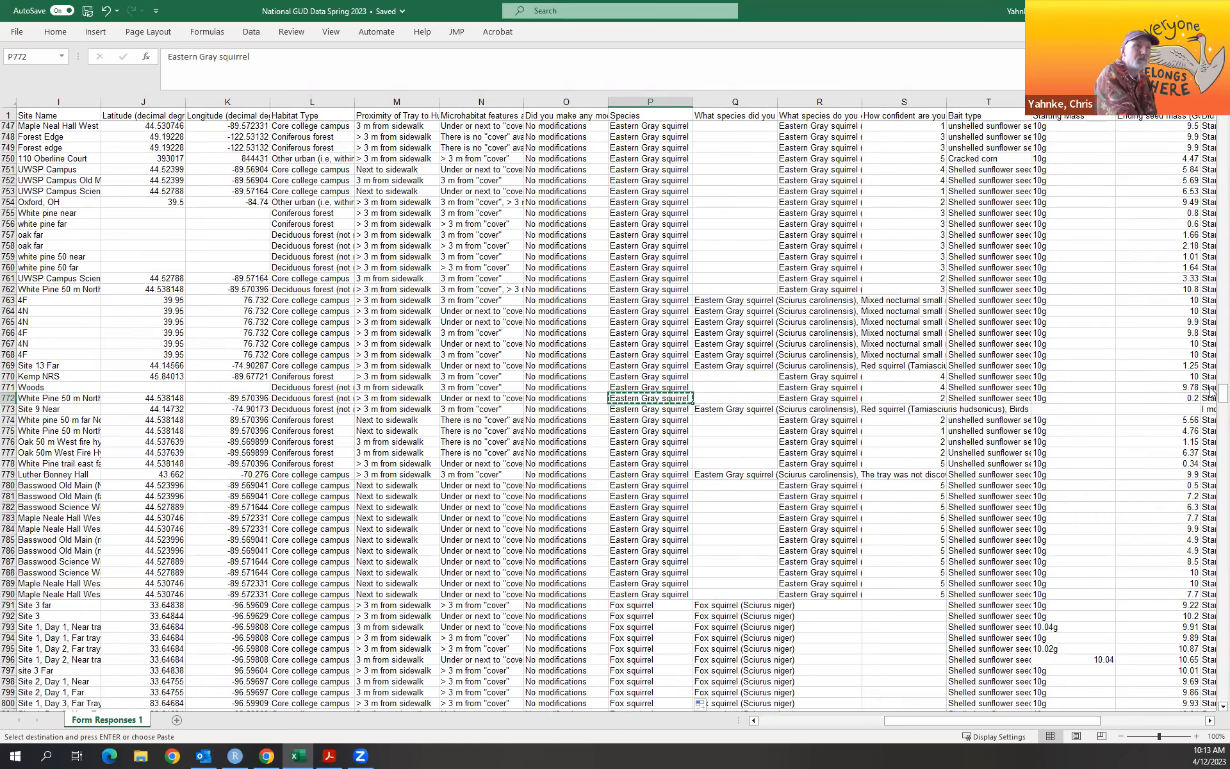
pyautogui.moveTo(1211, 392); pyautogui.dragTo(1211, 522)
pyautogui.click(634, 310)
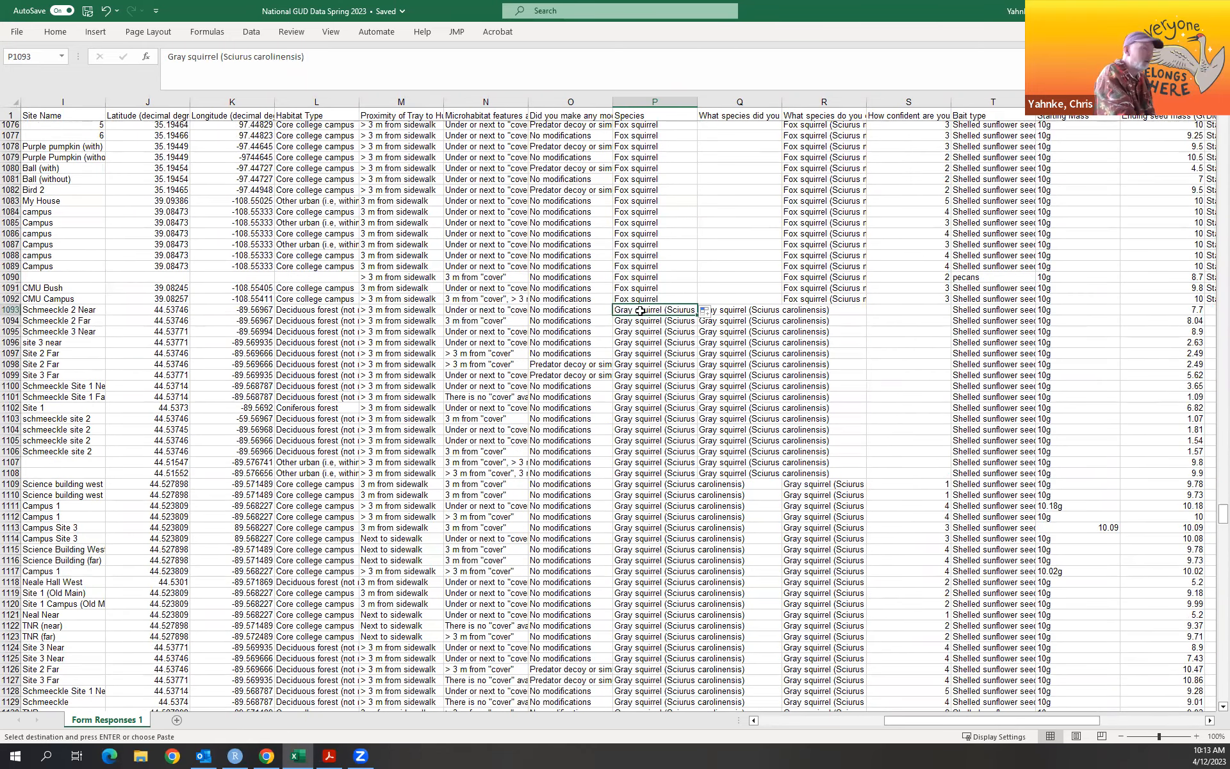
pyautogui.hotkey('ctrl', 'v')
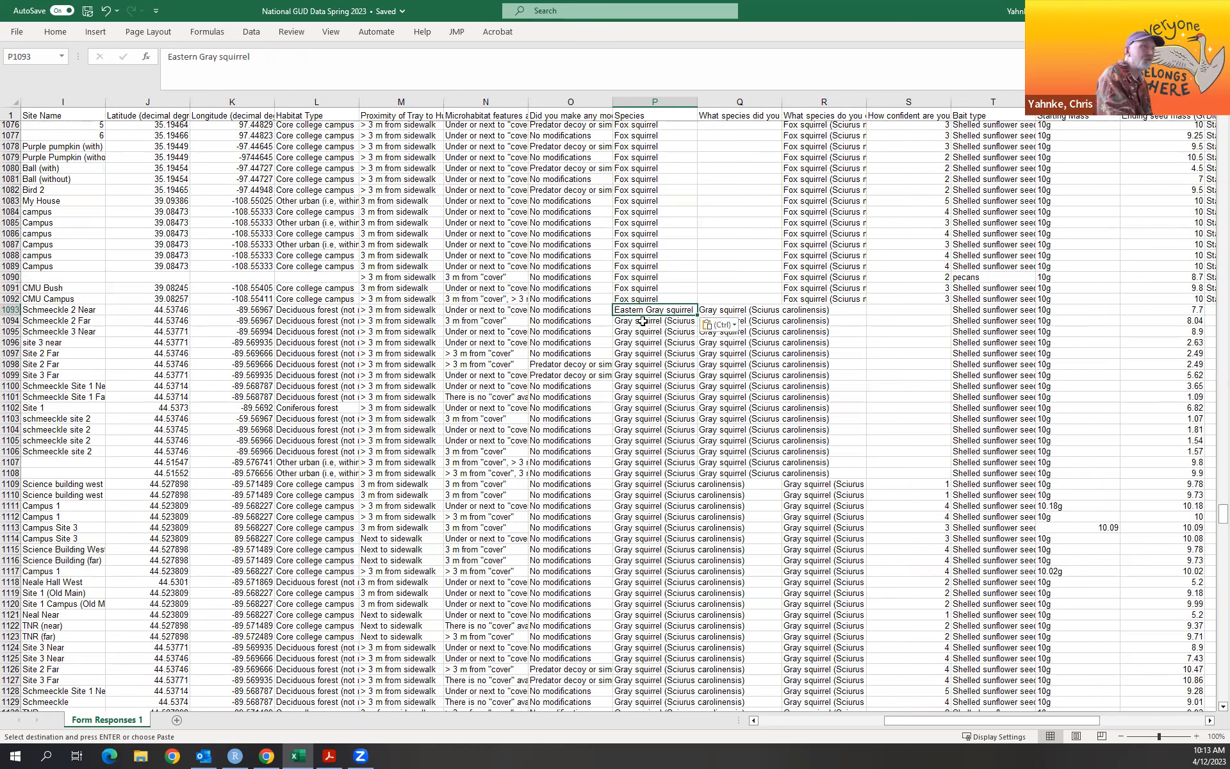
pyautogui.click(644, 324)
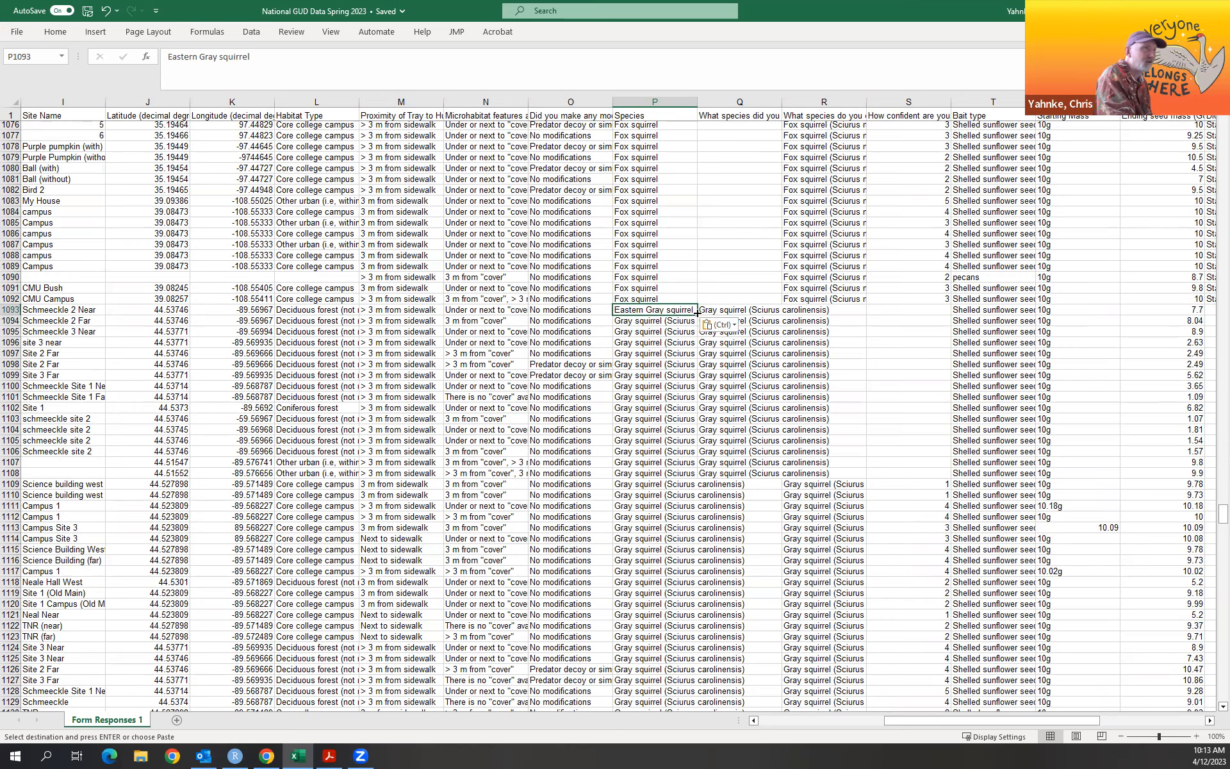
pyautogui.moveTo(696, 313); pyautogui.dragTo(687, 401)
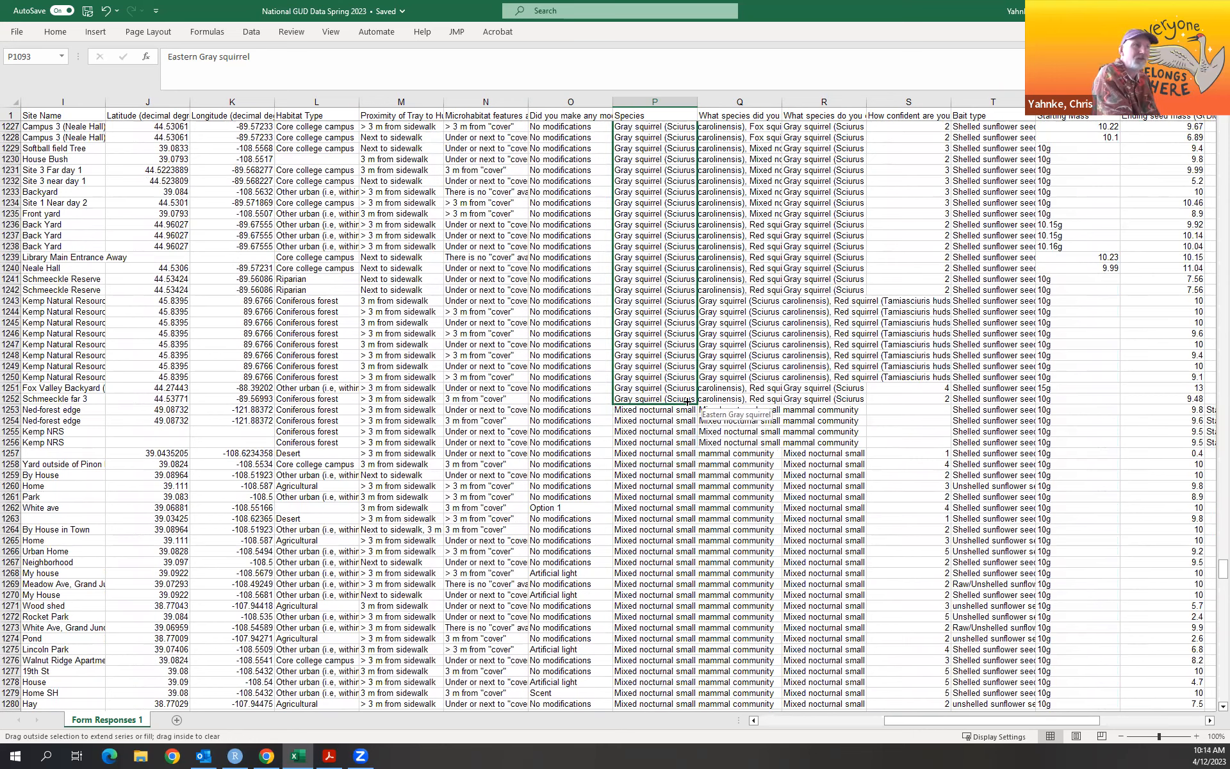
pyautogui.moveTo(686, 400); pyautogui.dragTo(687, 401)
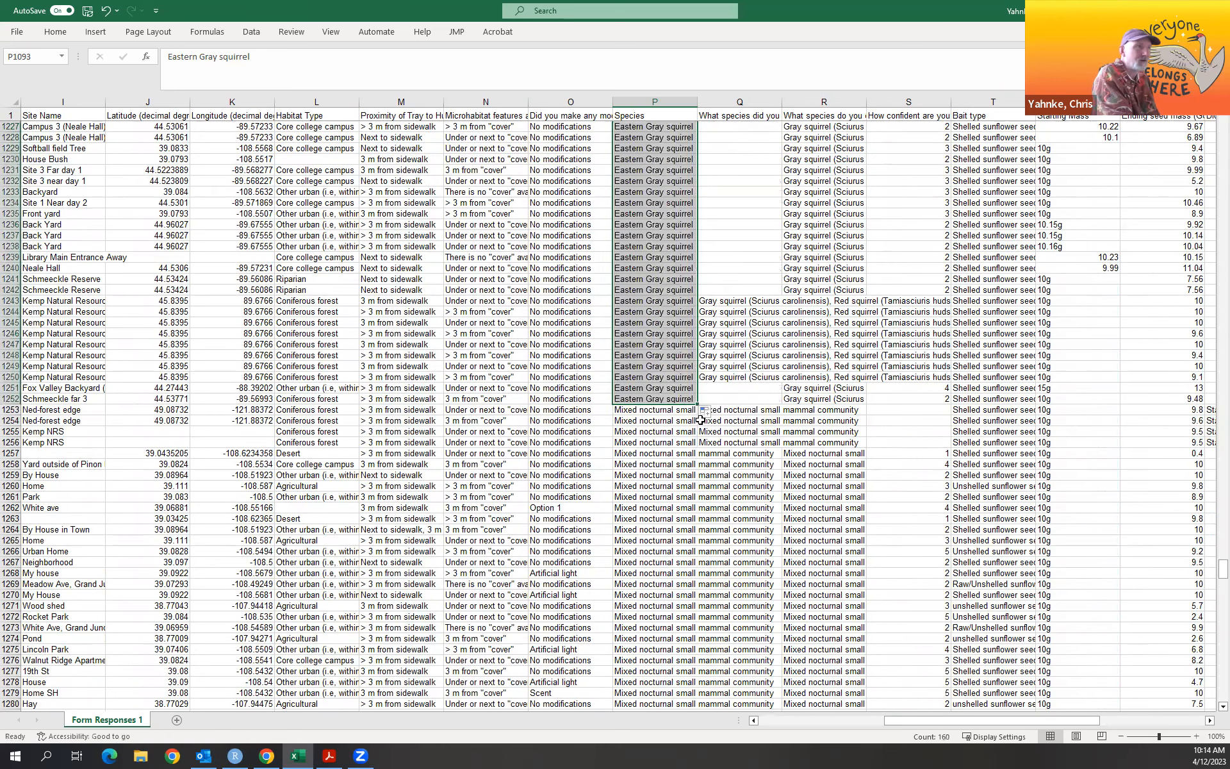
# Change Species cell P1253 to "Mixed nocturnal small mammals" and fill it down through row 1363.
pyautogui.click(652, 414)
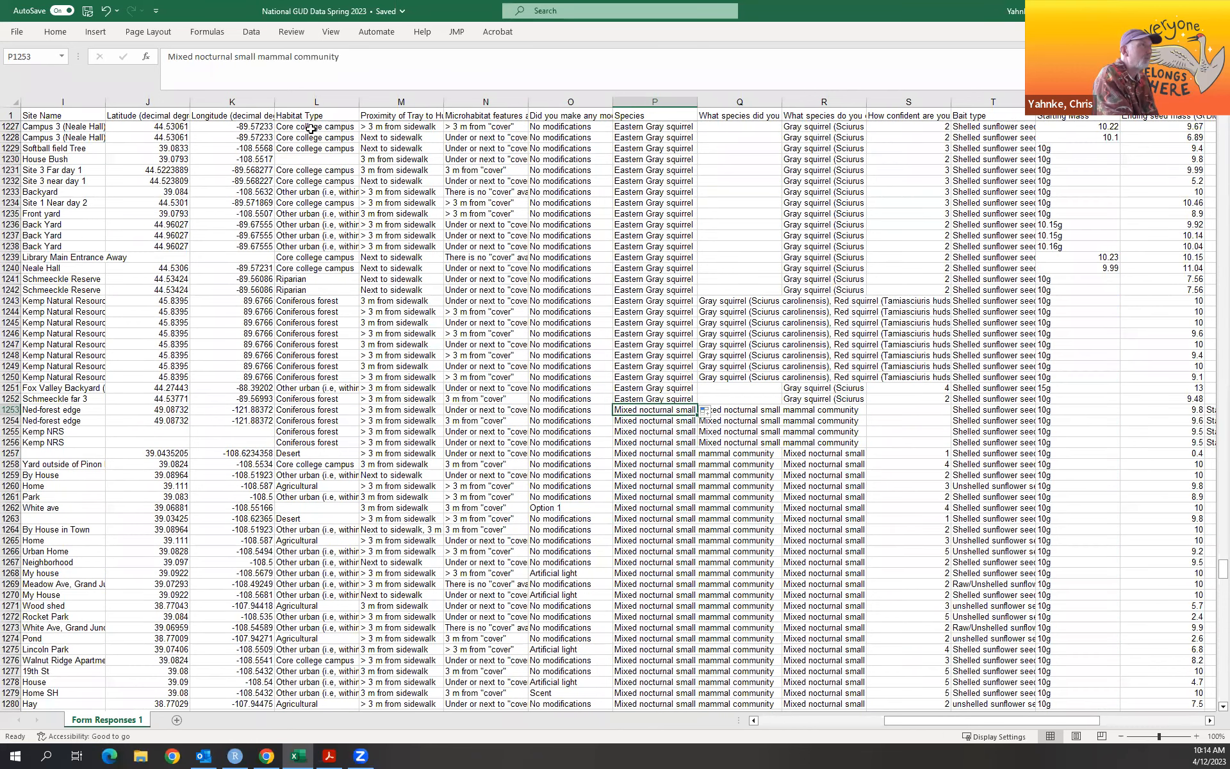
pyautogui.click(348, 57)
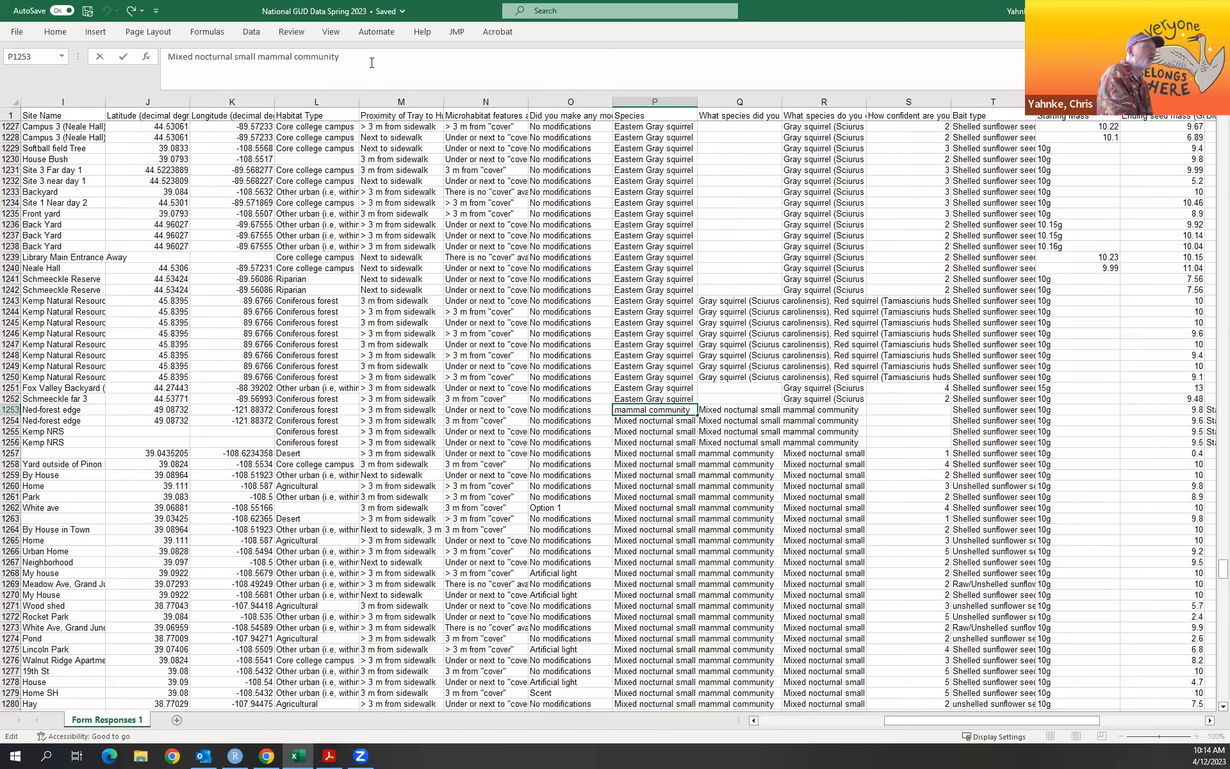
pyautogui.press('BackSpace')
pyautogui.press('BackSpace')
pyautogui.press('BackSpace')
pyautogui.press('BackSpace')
pyautogui.press('BackSpace')
pyautogui.press('BackSpace')
pyautogui.press('BackSpace')
pyautogui.press('BackSpace')
pyautogui.press('BackSpace')
pyautogui.press('BackSpace')
pyautogui.write('s')
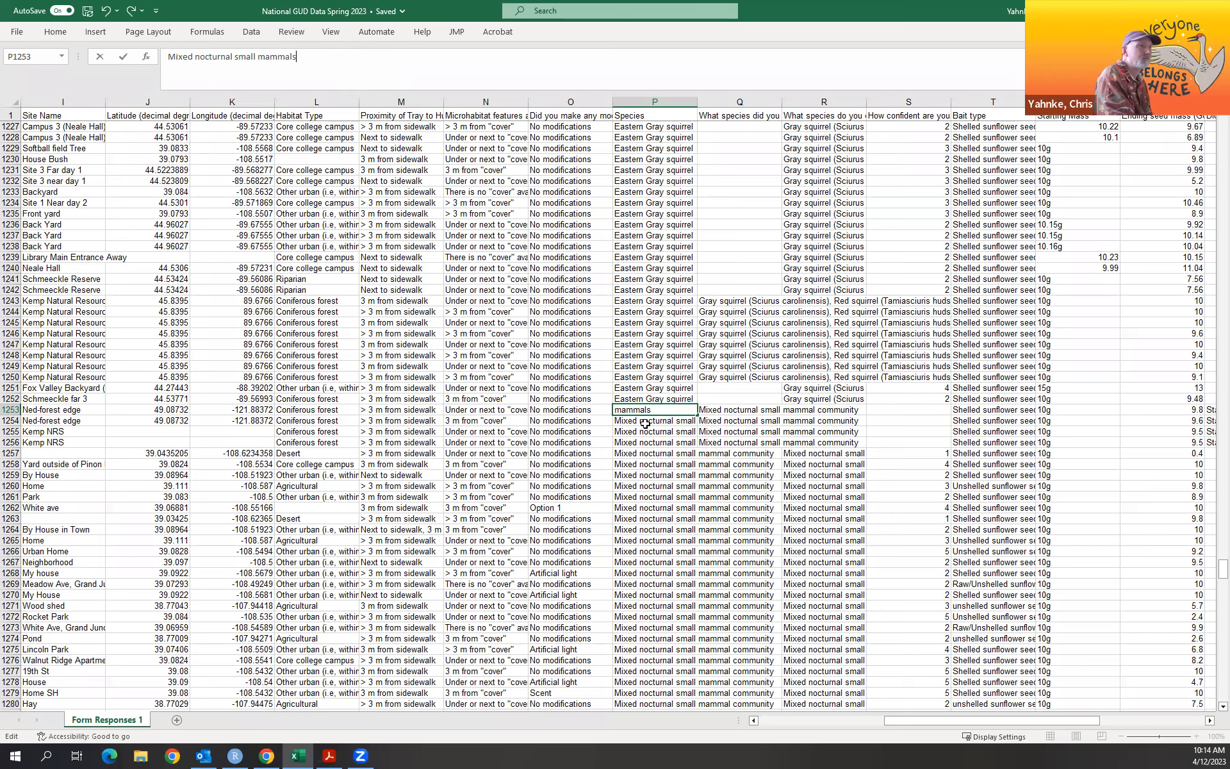
pyautogui.press('Return')
pyautogui.click(649, 413)
pyautogui.moveTo(697, 413); pyautogui.dragTo(659, 503)
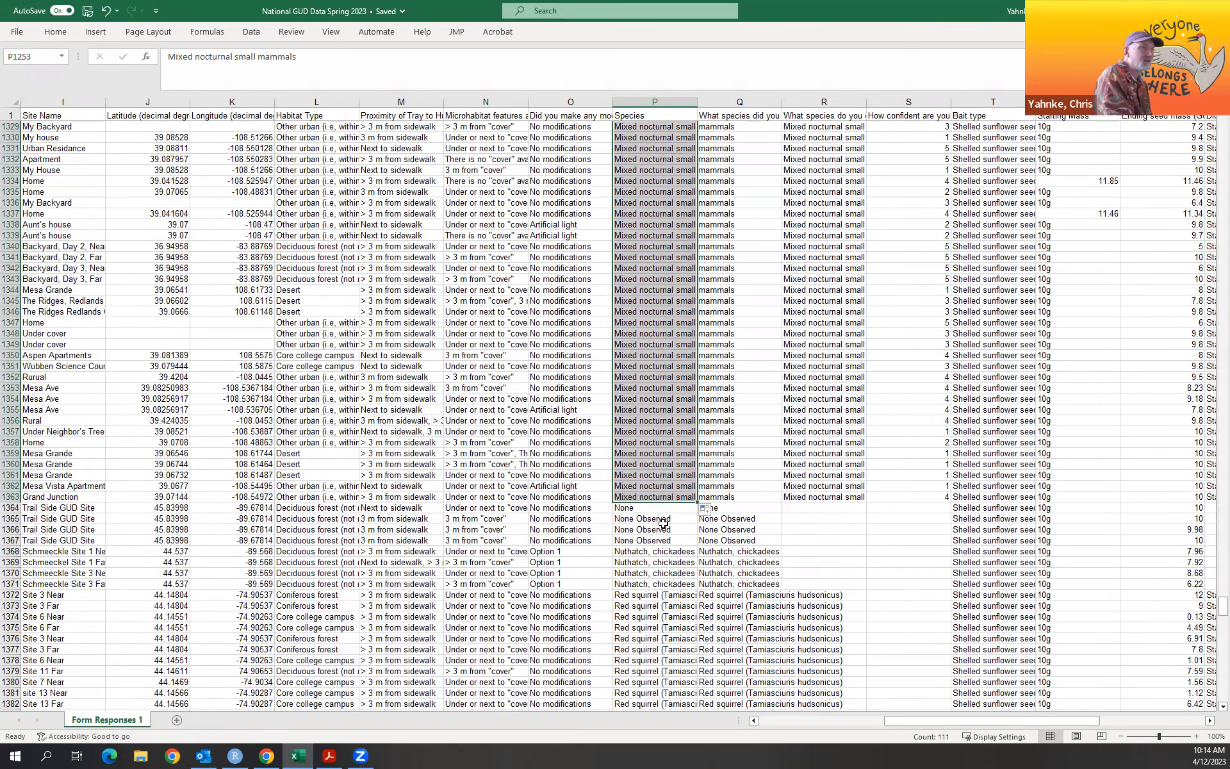
# Replace the nuthatch and chickadee entries in P1368:P1371 with "Birds", and fill "None" from P1364 down through row 1367.
pyautogui.click(634, 551)
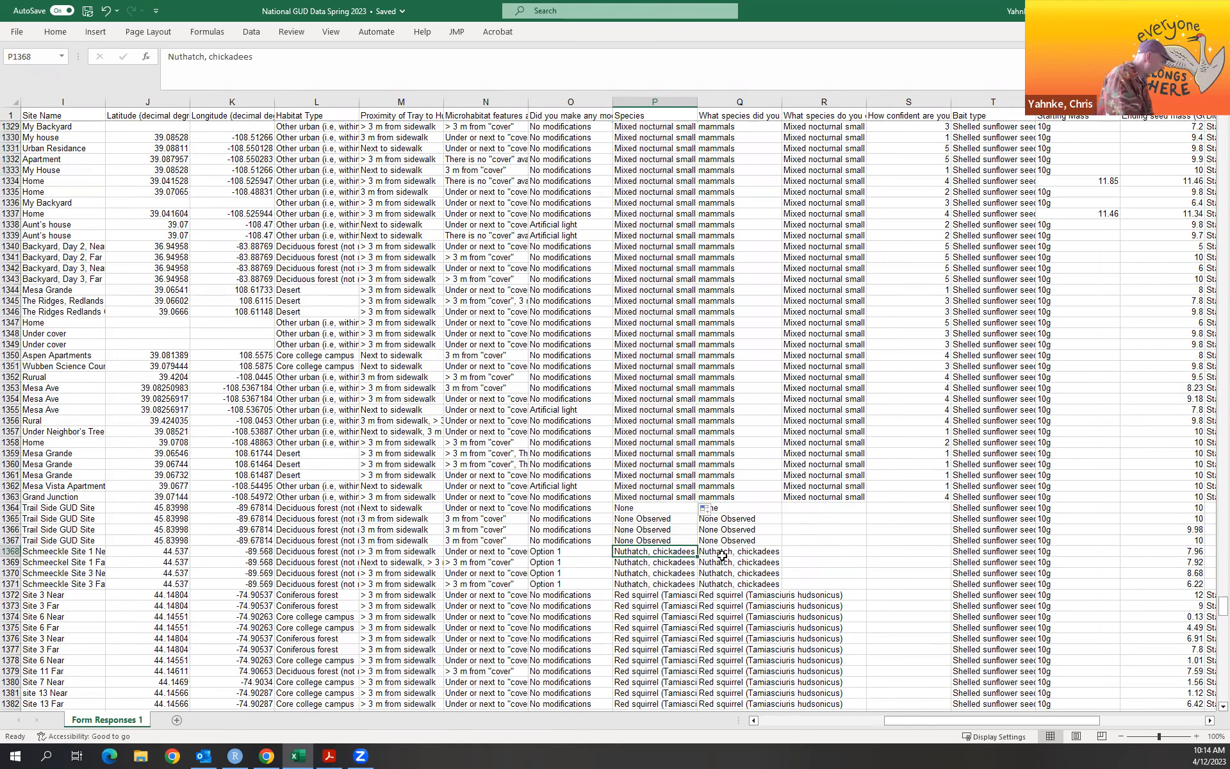
pyautogui.write('Birds')
pyautogui.press('Return')
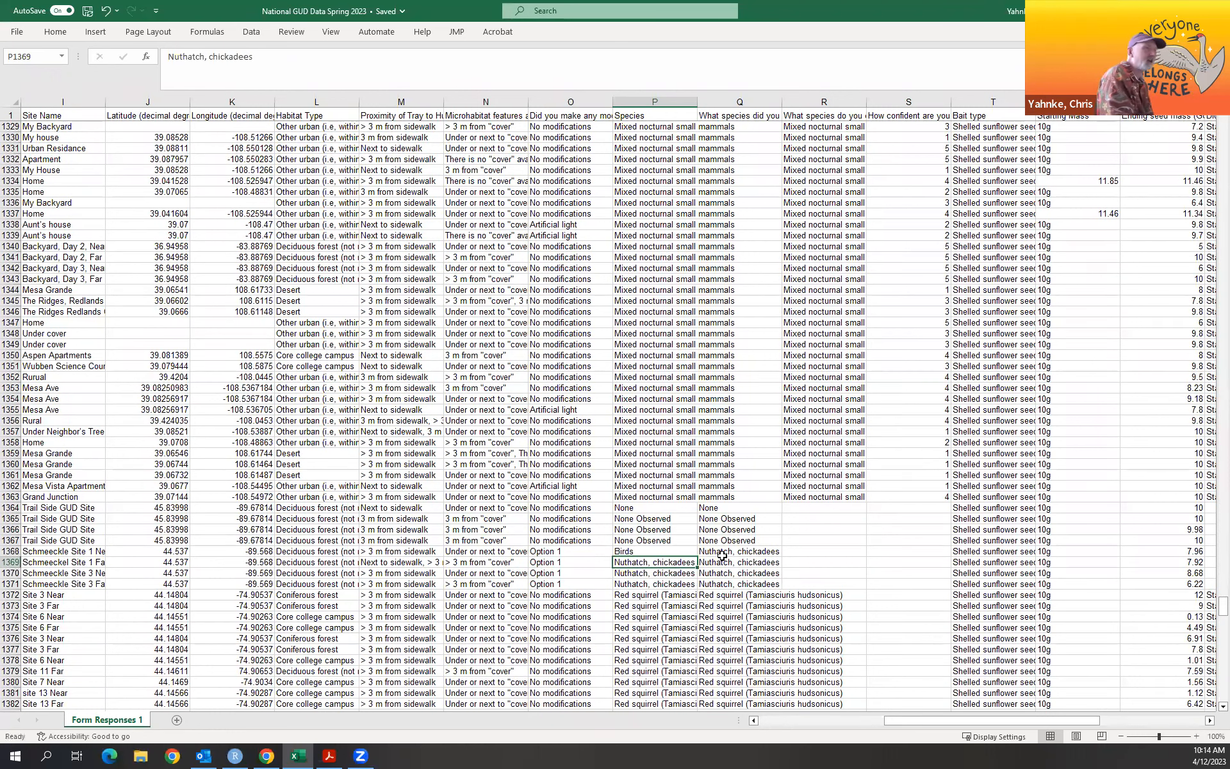
pyautogui.click(650, 548)
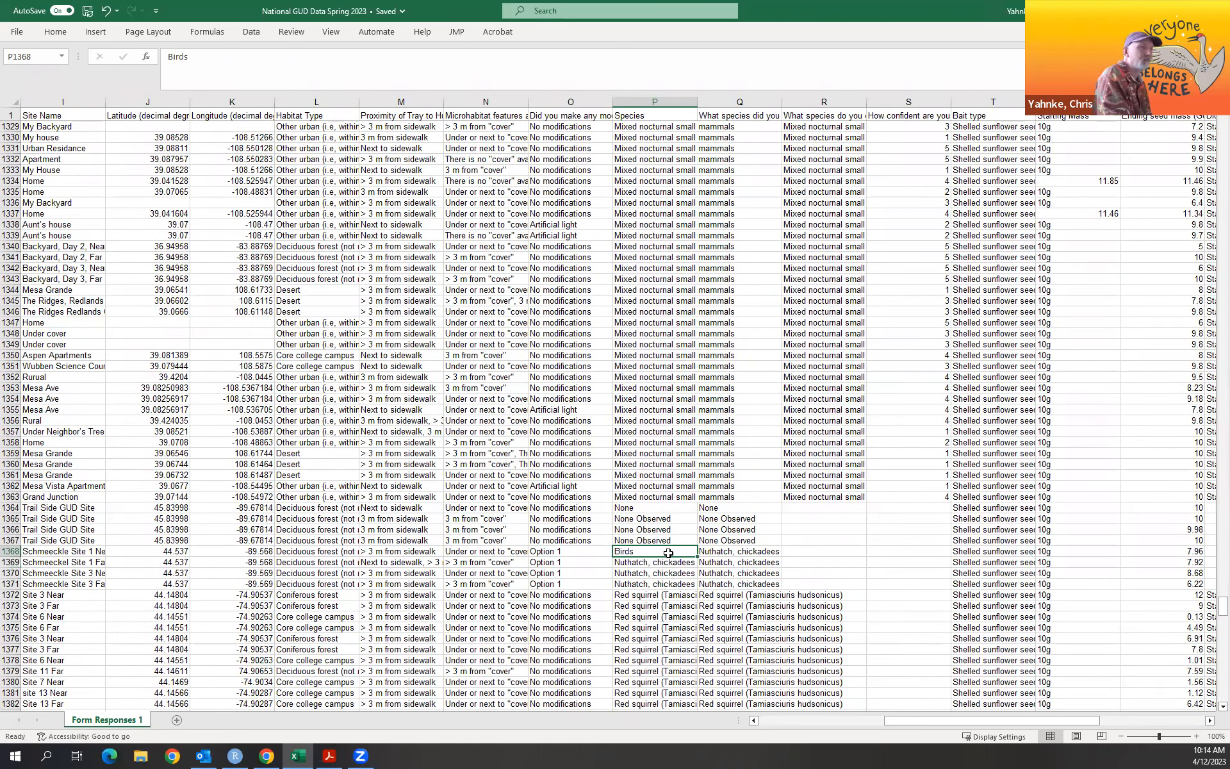
pyautogui.moveTo(697, 555); pyautogui.dragTo(682, 580)
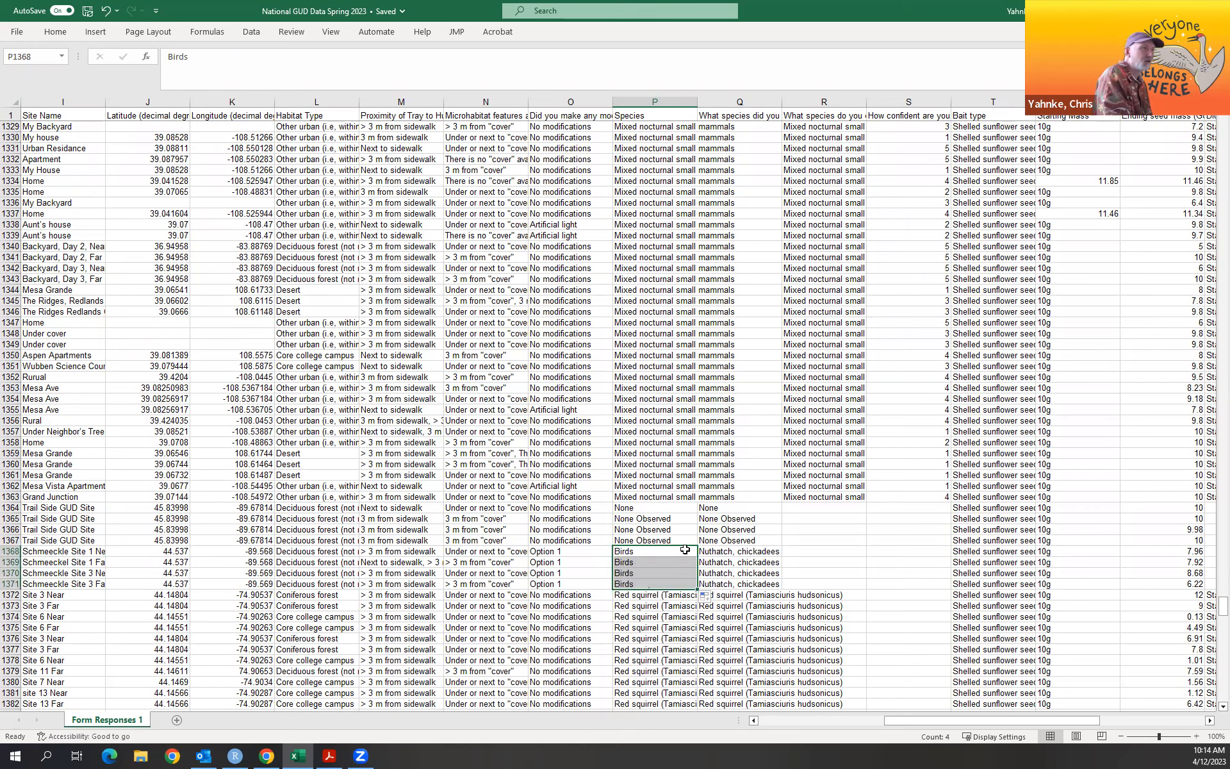
pyautogui.click(648, 507)
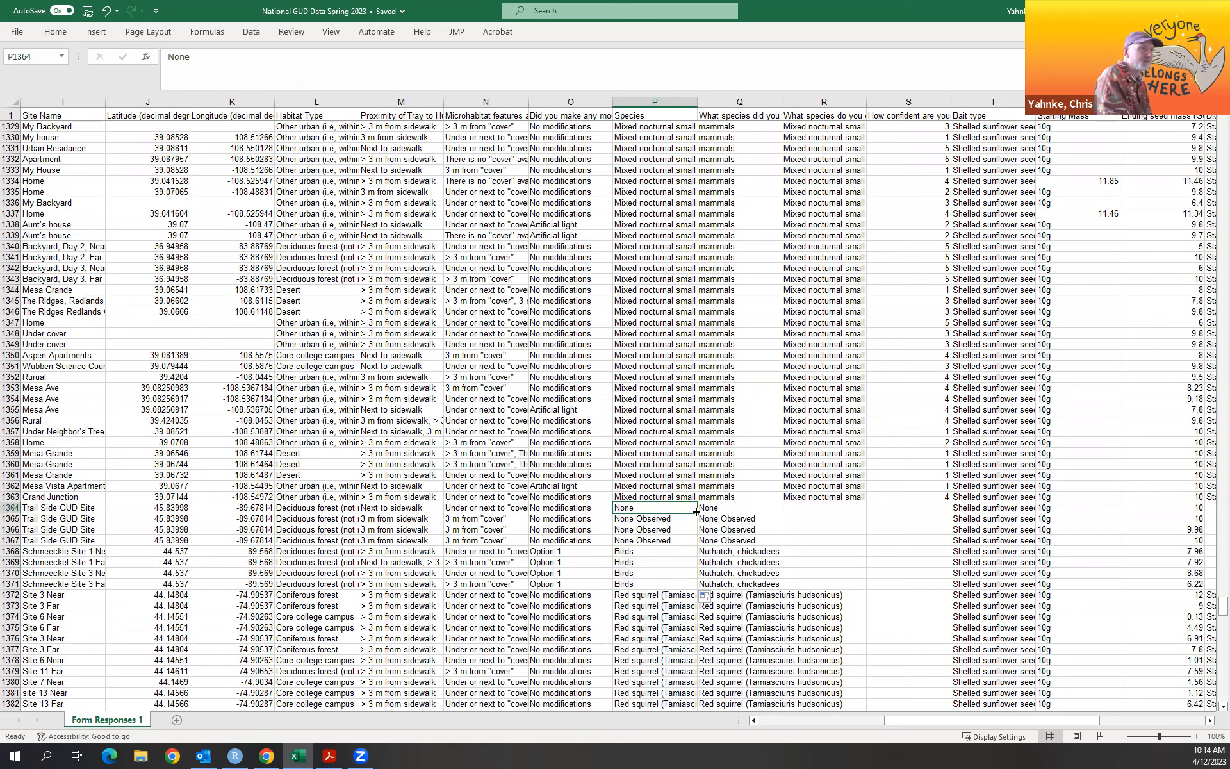
pyautogui.moveTo(697, 512); pyautogui.dragTo(711, 545)
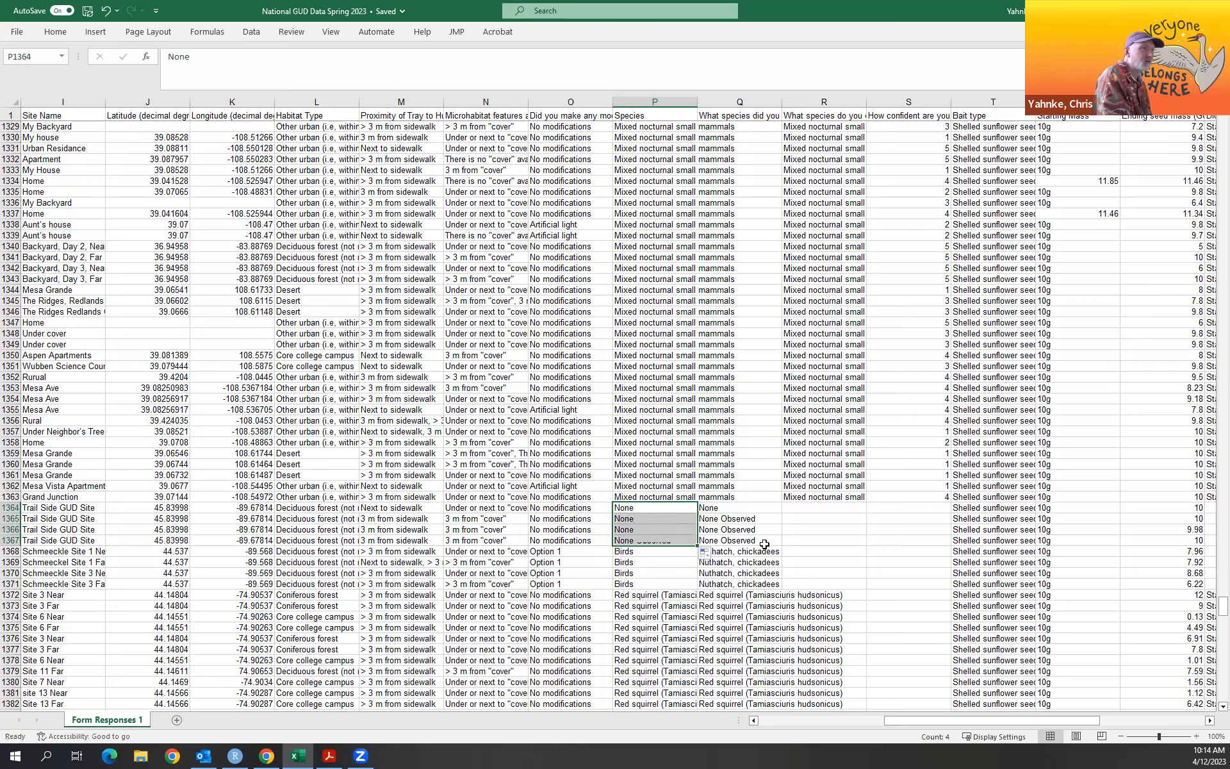
# Shorten Species cell P1372 to "Red squirrel" and fill it down through row 1397.
pyautogui.scroll(-3, 666, 525)
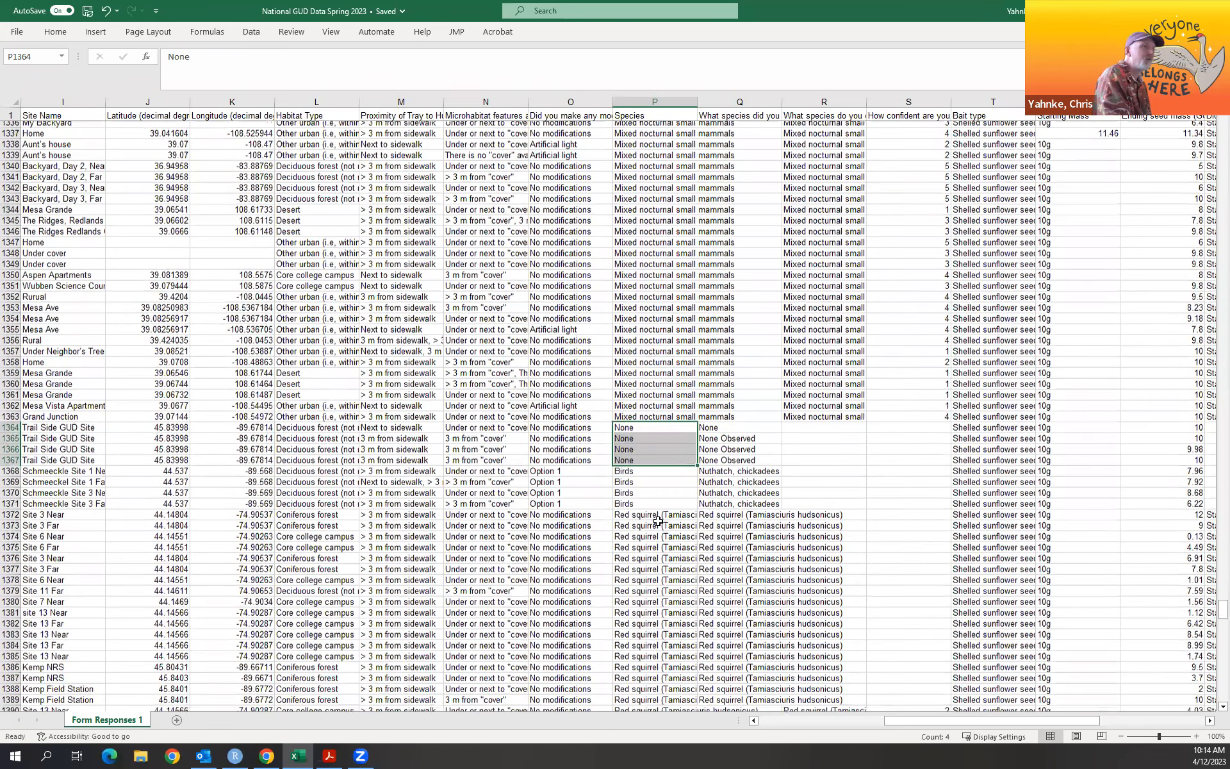
pyautogui.click(658, 521)
pyautogui.click(345, 61)
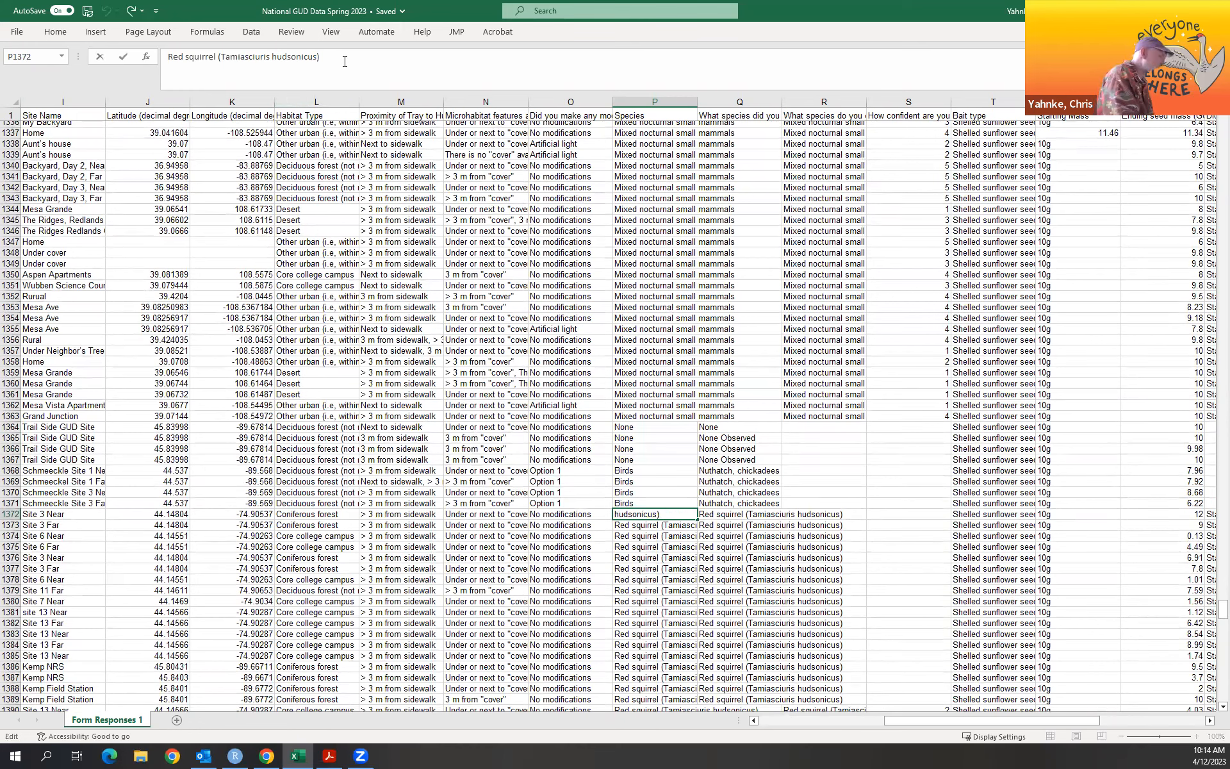
pyautogui.press('BackSpace')
pyautogui.press('BackSpace')
pyautogui.press('BackSpace')
pyautogui.press('BackSpace')
pyautogui.press('BackSpace')
pyautogui.press('BackSpace')
pyautogui.press('BackSpace')
pyautogui.press('BackSpace')
pyautogui.press('BackSpace')
pyautogui.press('BackSpace')
pyautogui.press('BackSpace')
pyautogui.press('BackSpace')
pyautogui.press('BackSpace')
pyautogui.press('BackSpace')
pyautogui.press('BackSpace')
pyautogui.press('BackSpace')
pyautogui.press('BackSpace')
pyautogui.press('BackSpace')
pyautogui.press('BackSpace')
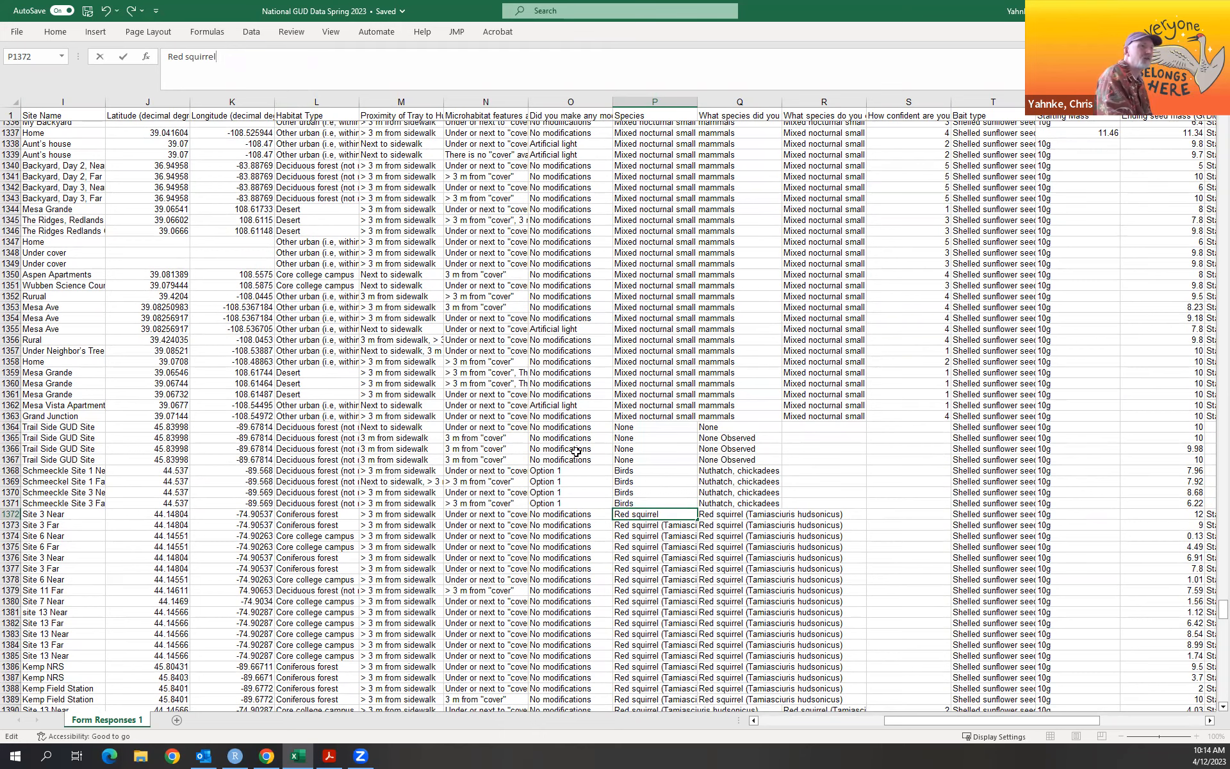
pyautogui.click(643, 526)
pyautogui.click(672, 513)
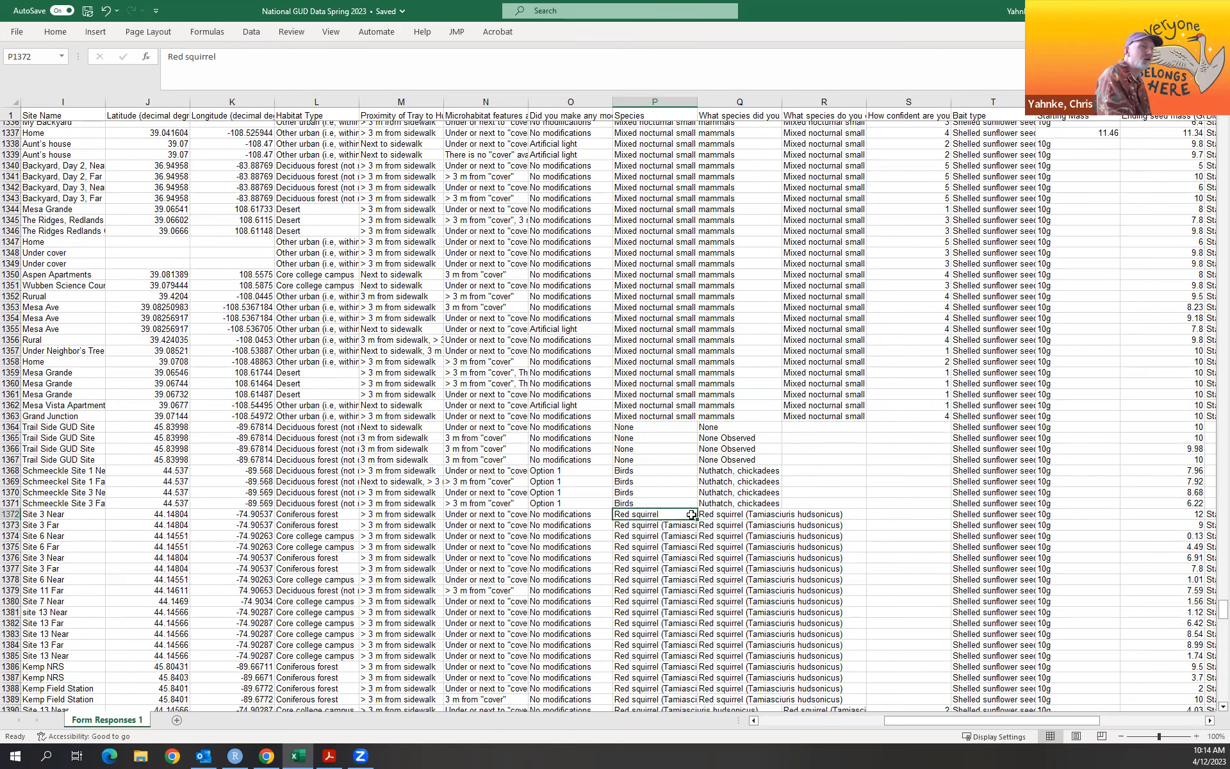
pyautogui.moveTo(697, 519); pyautogui.dragTo(645, 378)
# Examine the rock squirrel entry in P1398 and the "The tray was not discovered" entries from P1400 down the Species column.
pyautogui.click(645, 379)
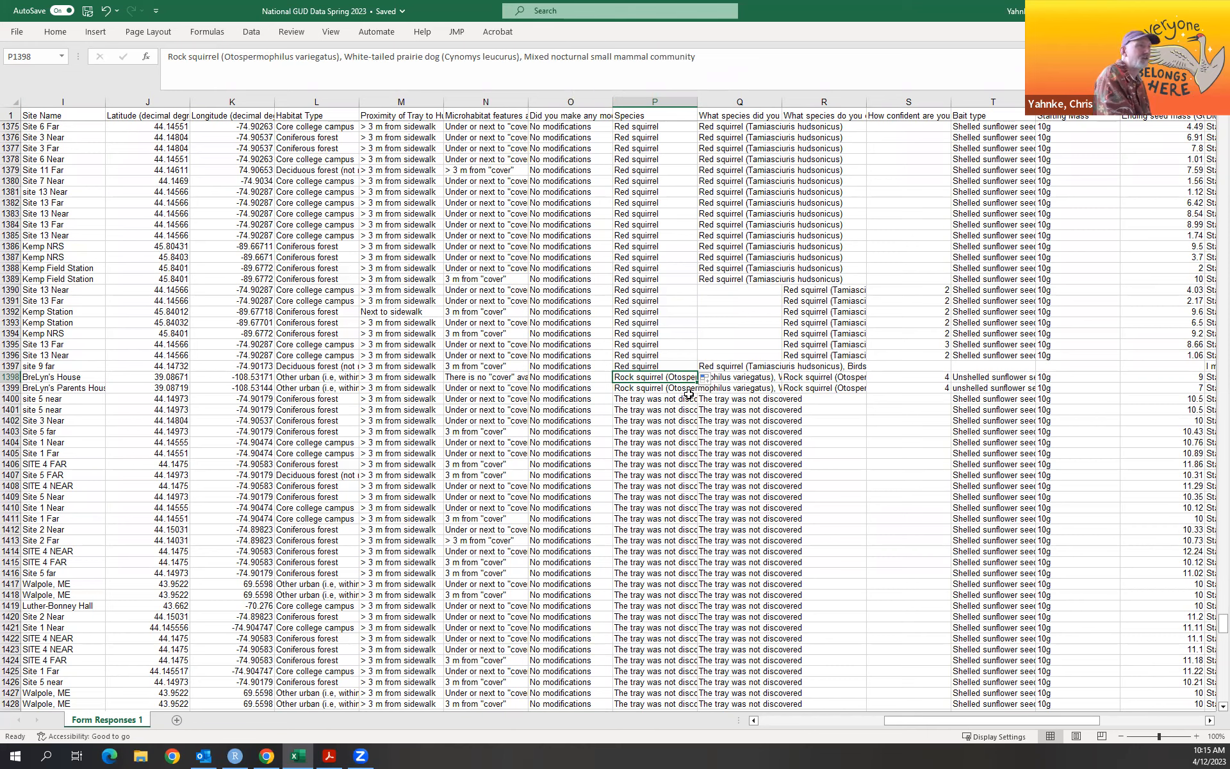
pyautogui.click(646, 399)
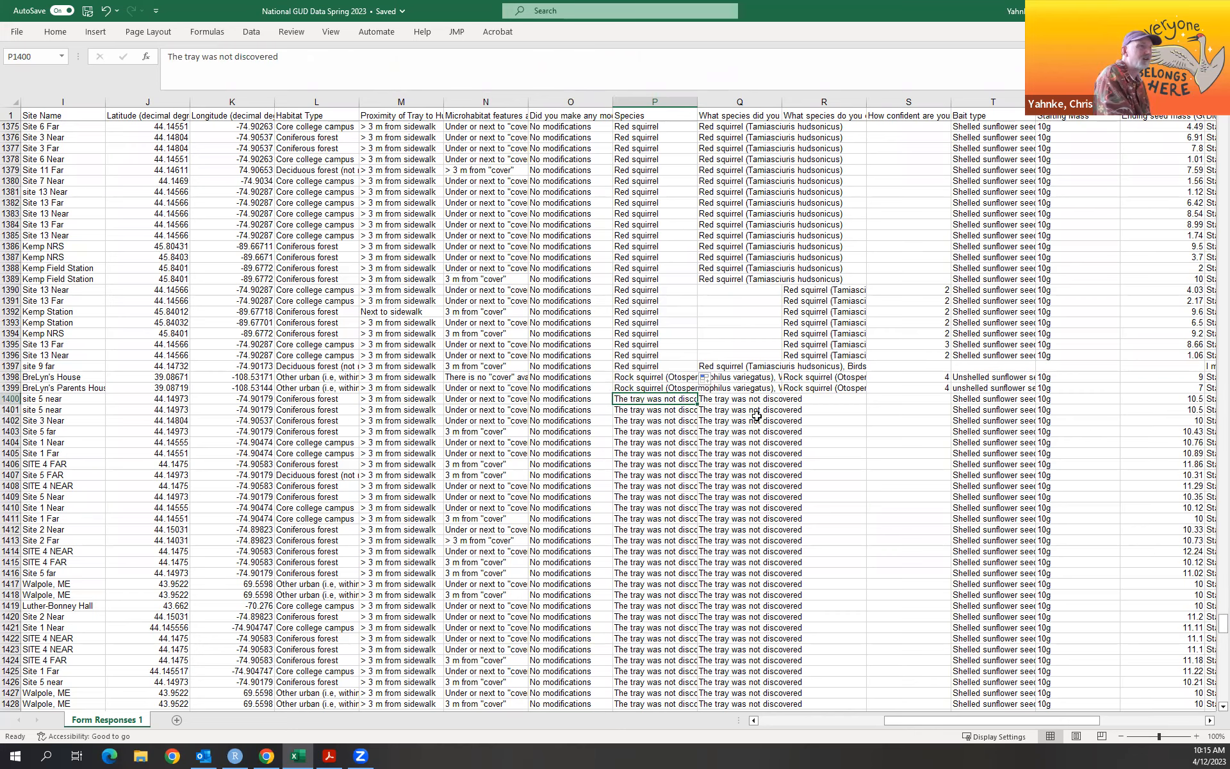
pyautogui.scroll(-2, 757, 415)
pyautogui.scroll(2, 752, 413)
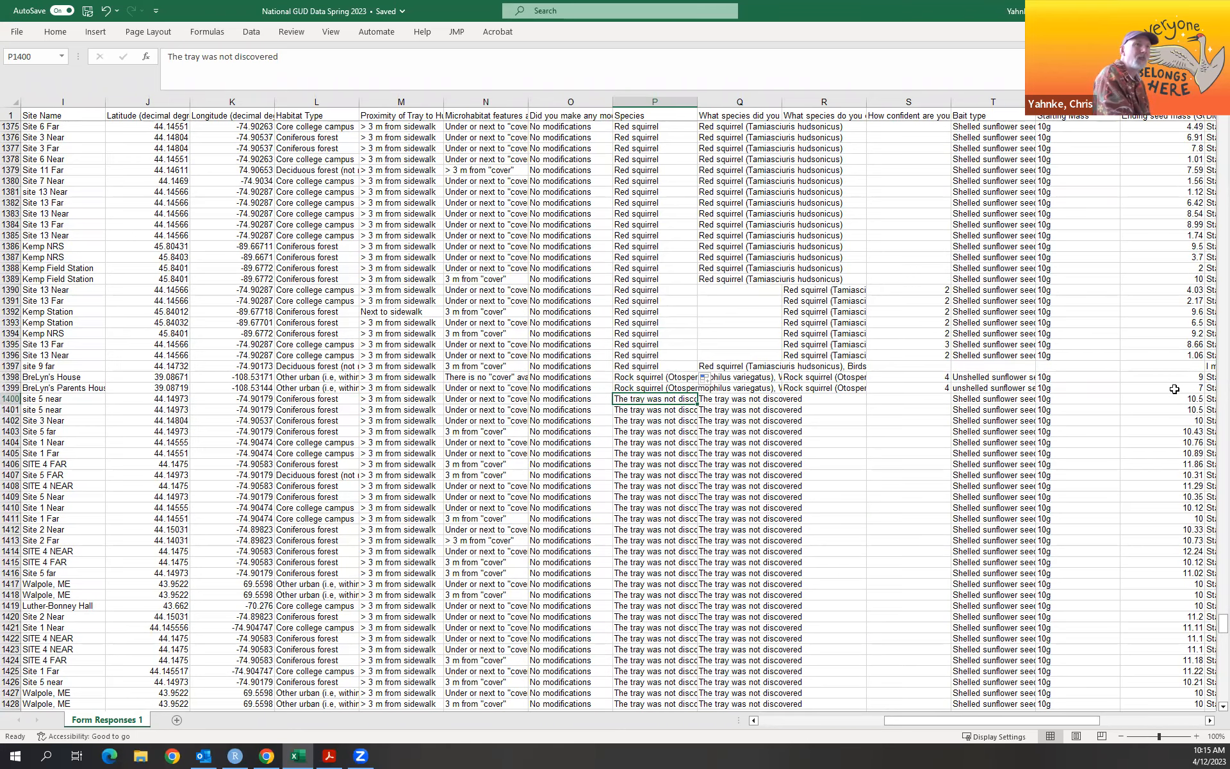
pyautogui.scroll(-10, 1053, 406)
pyautogui.scroll(-20, 1032, 411)
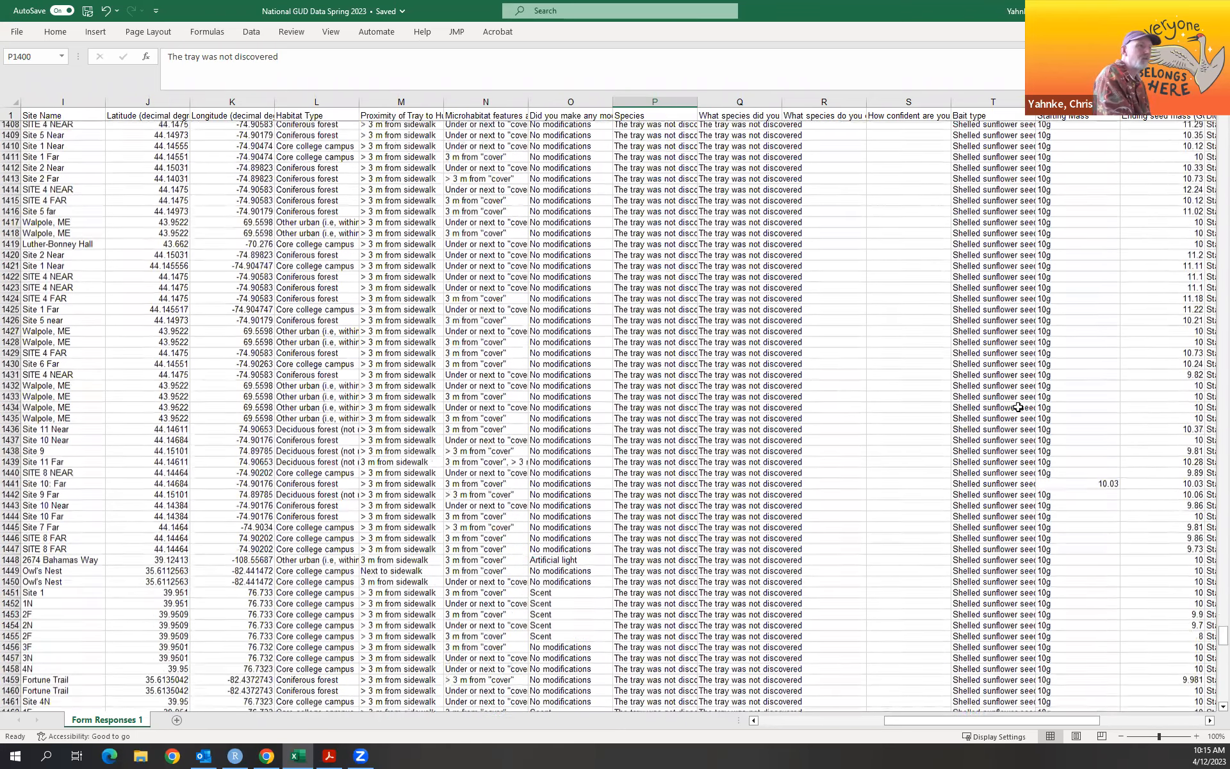
pyautogui.scroll(-20, 1011, 399)
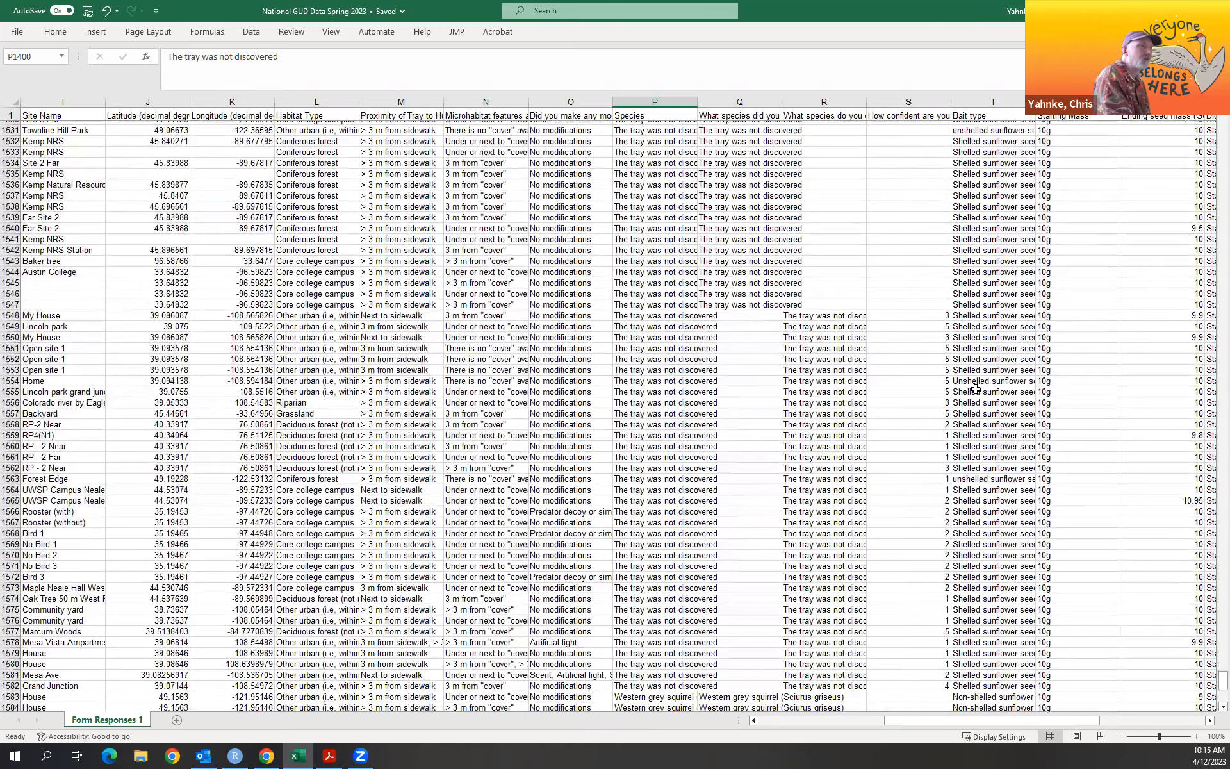
pyautogui.scroll(-1, 772, 364)
pyautogui.scroll(-4, 772, 365)
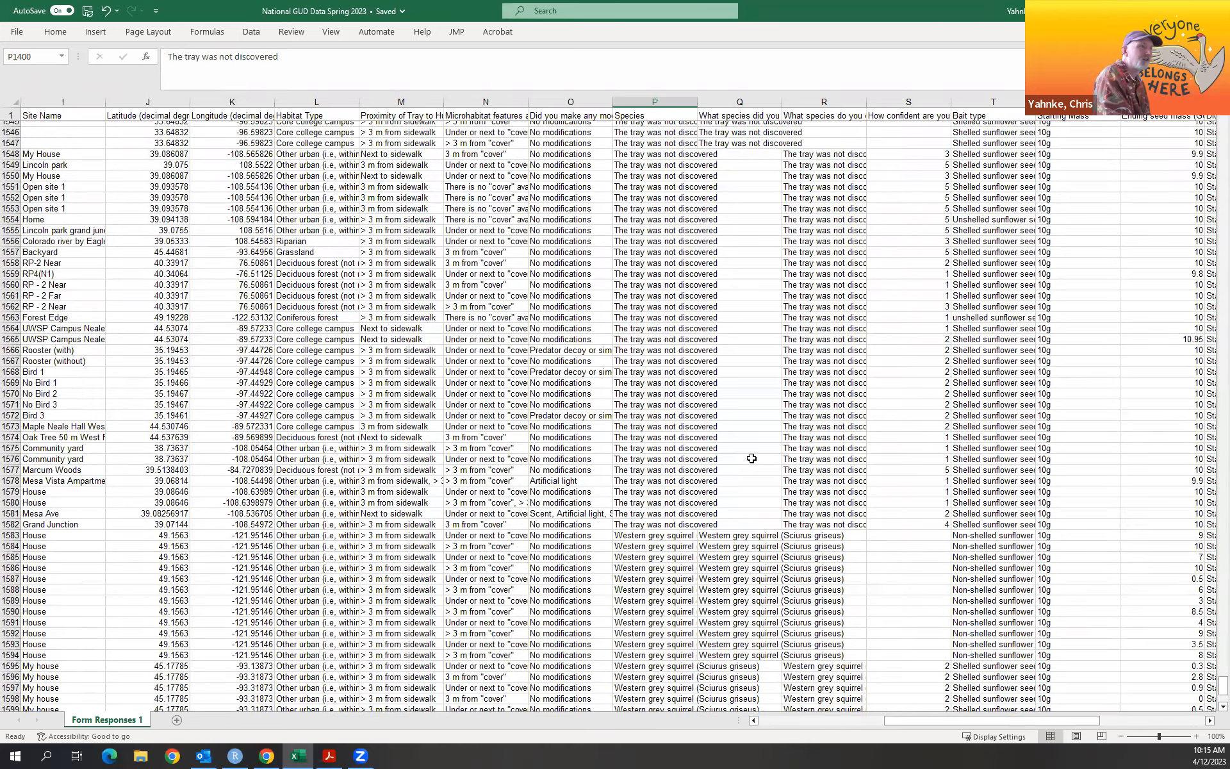
# Shorten Species cell P1583 to "Western grey squirrel" and fill it down through row 1615.
pyautogui.click(673, 535)
pyautogui.click(327, 57)
pyautogui.press('BackSpace')
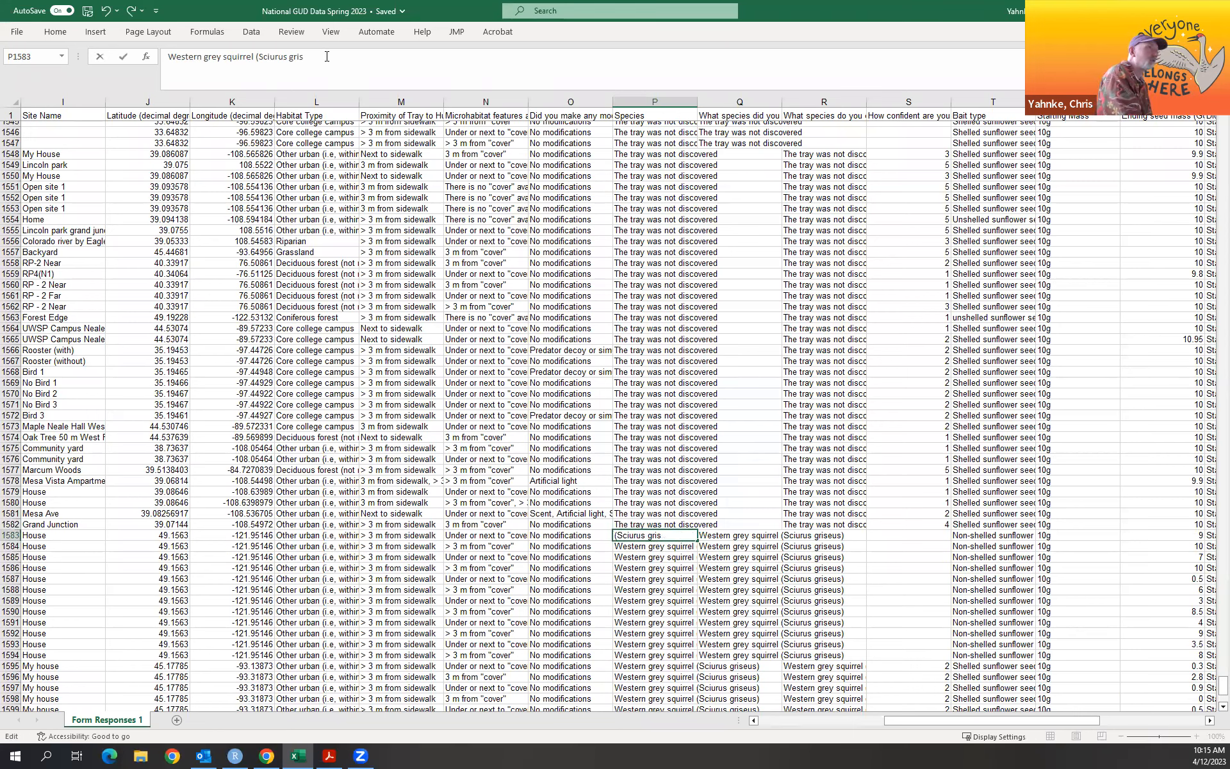
pyautogui.press('BackSpace')
pyautogui.press('BackSpace')
pyautogui.press('BackSpace')
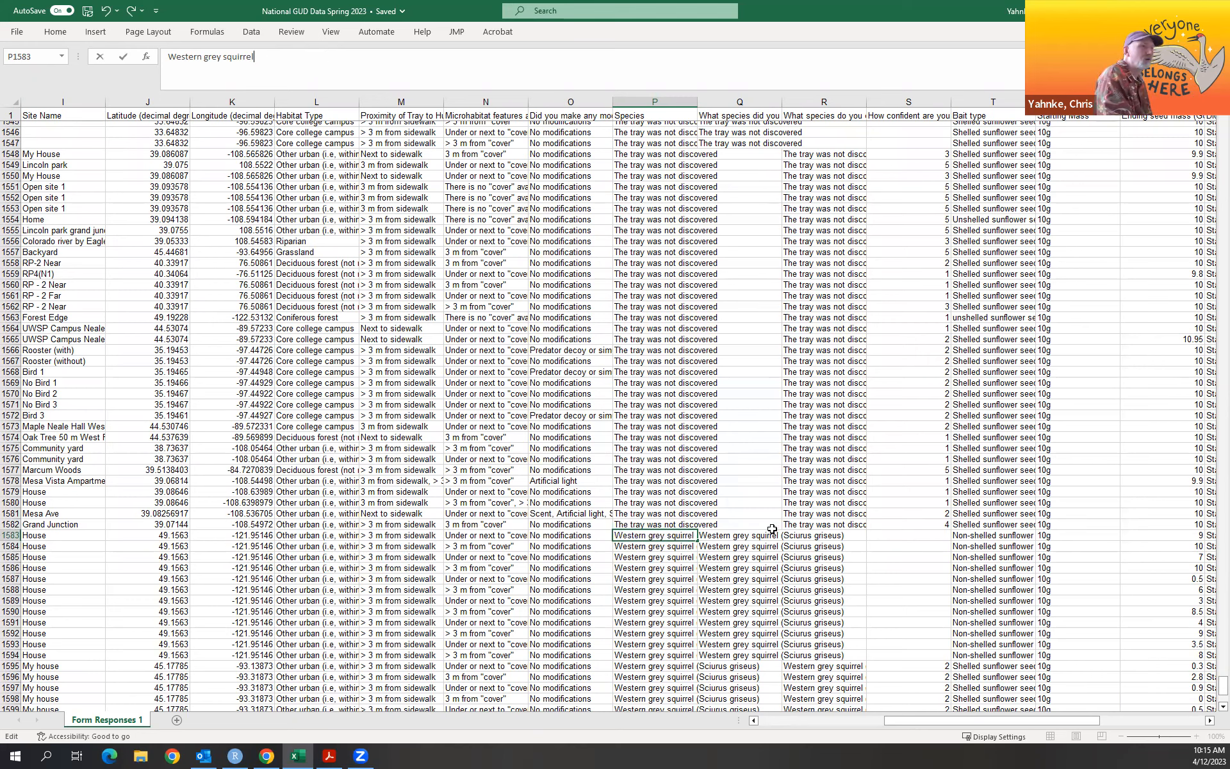
pyautogui.press('Return')
pyautogui.press('Up')
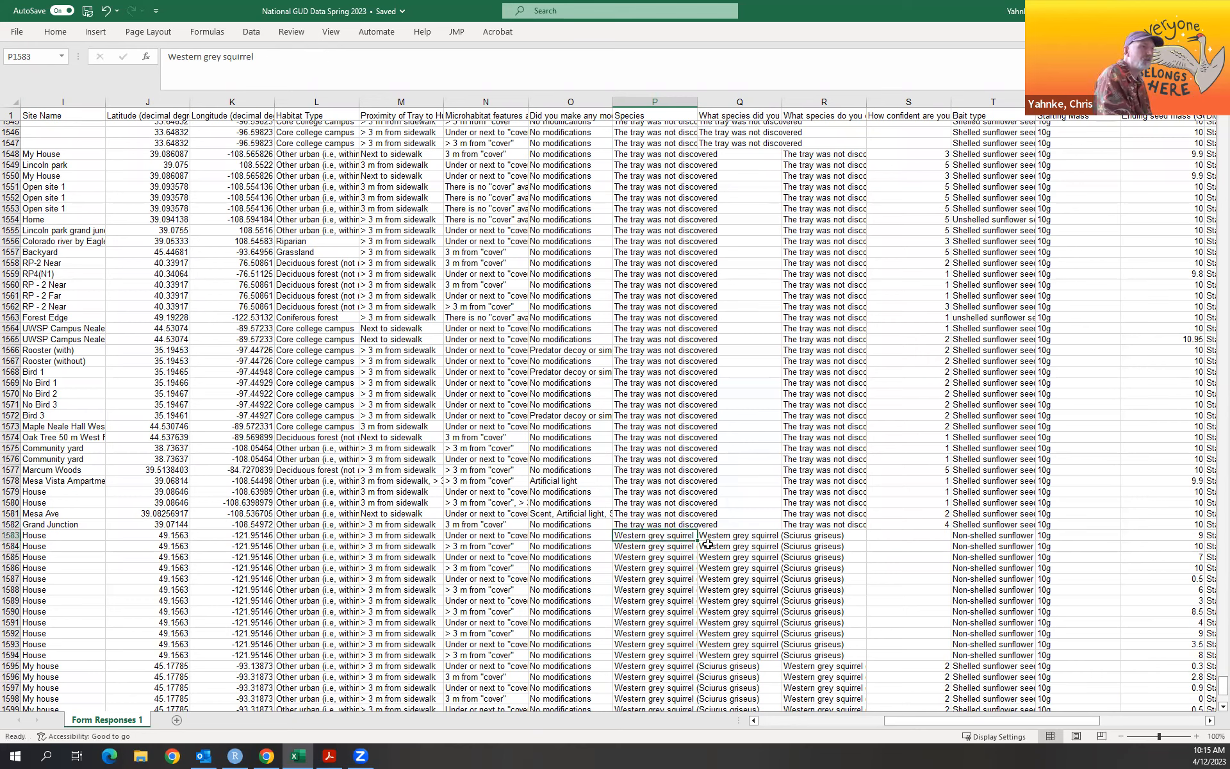
pyautogui.moveTo(697, 546); pyautogui.dragTo(678, 663)
# Remove the scientific name and "Birds" from Species cell P1616 so that it reads "White-tailed prairie dog".
pyautogui.click(666, 671)
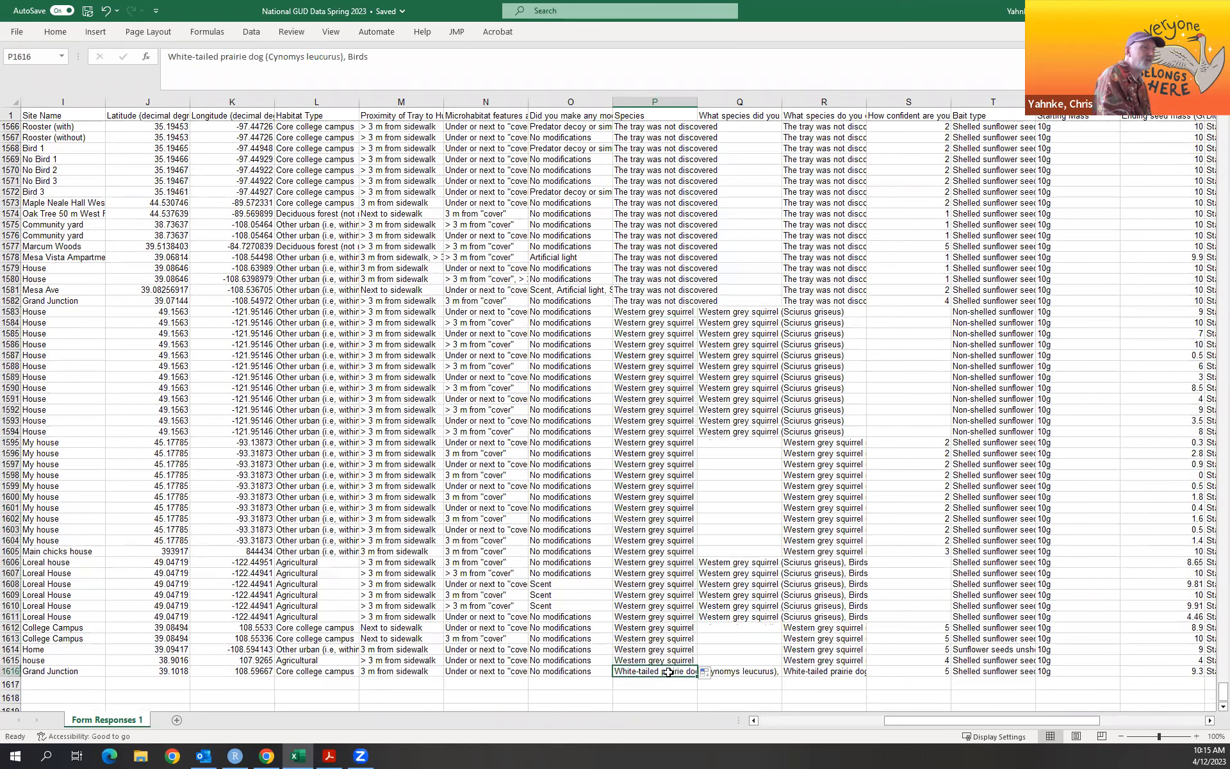
pyautogui.click(379, 56)
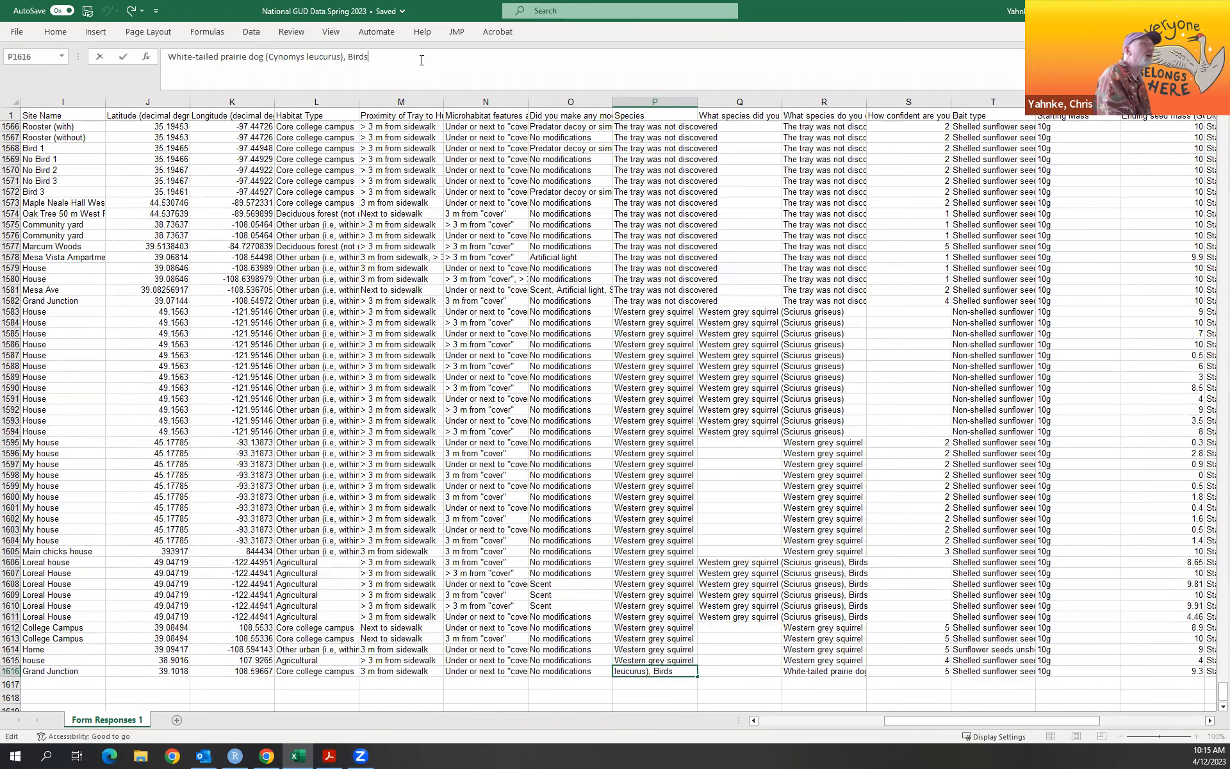
pyautogui.press('BackSpace')
pyautogui.press('BackSpace')
pyautogui.press('BackSpace')
pyautogui.press('BackSpace')
pyautogui.press('BackSpace')
pyautogui.press('BackSpace')
pyautogui.press('BackSpace')
pyautogui.press('BackSpace')
pyautogui.press('BackSpace')
pyautogui.press('BackSpace')
pyautogui.press('BackSpace')
pyautogui.press('BackSpace')
pyautogui.press('BackSpace')
pyautogui.press('BackSpace')
pyautogui.press('BackSpace')
pyautogui.press('BackSpace')
pyautogui.press('BackSpace')
pyautogui.press('BackSpace')
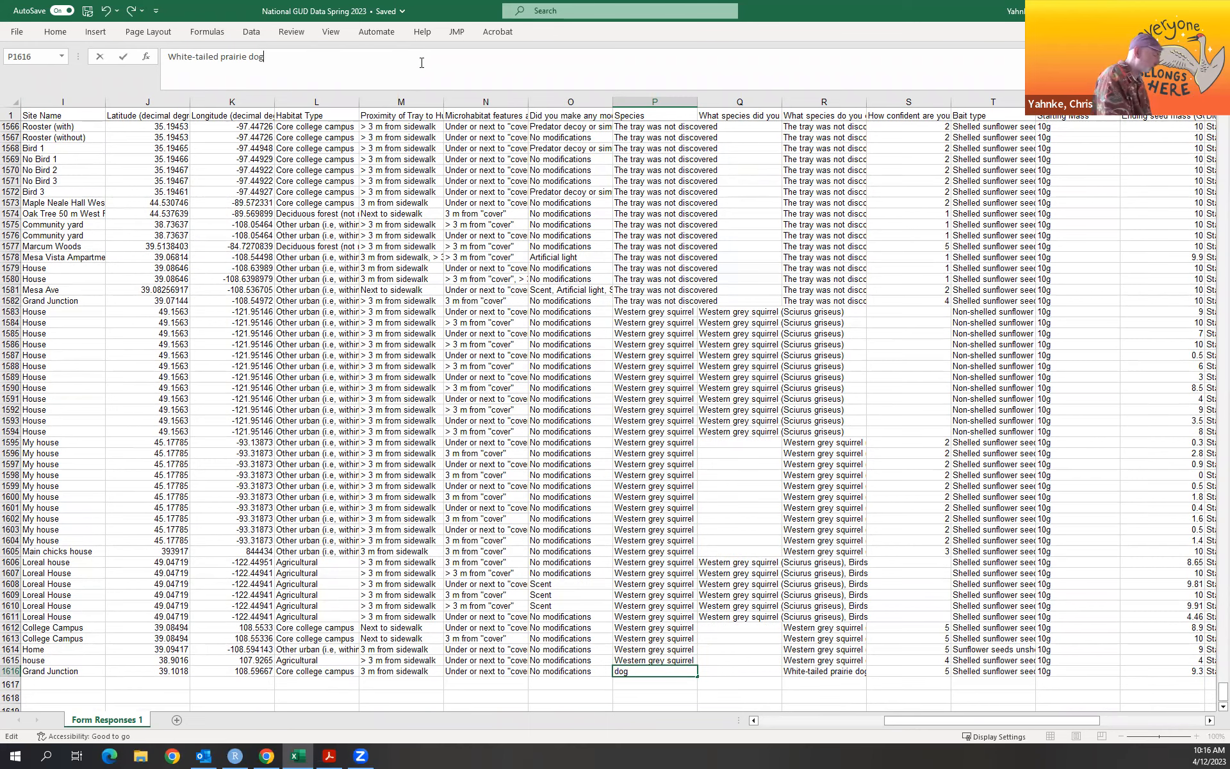
pyautogui.press('Return')
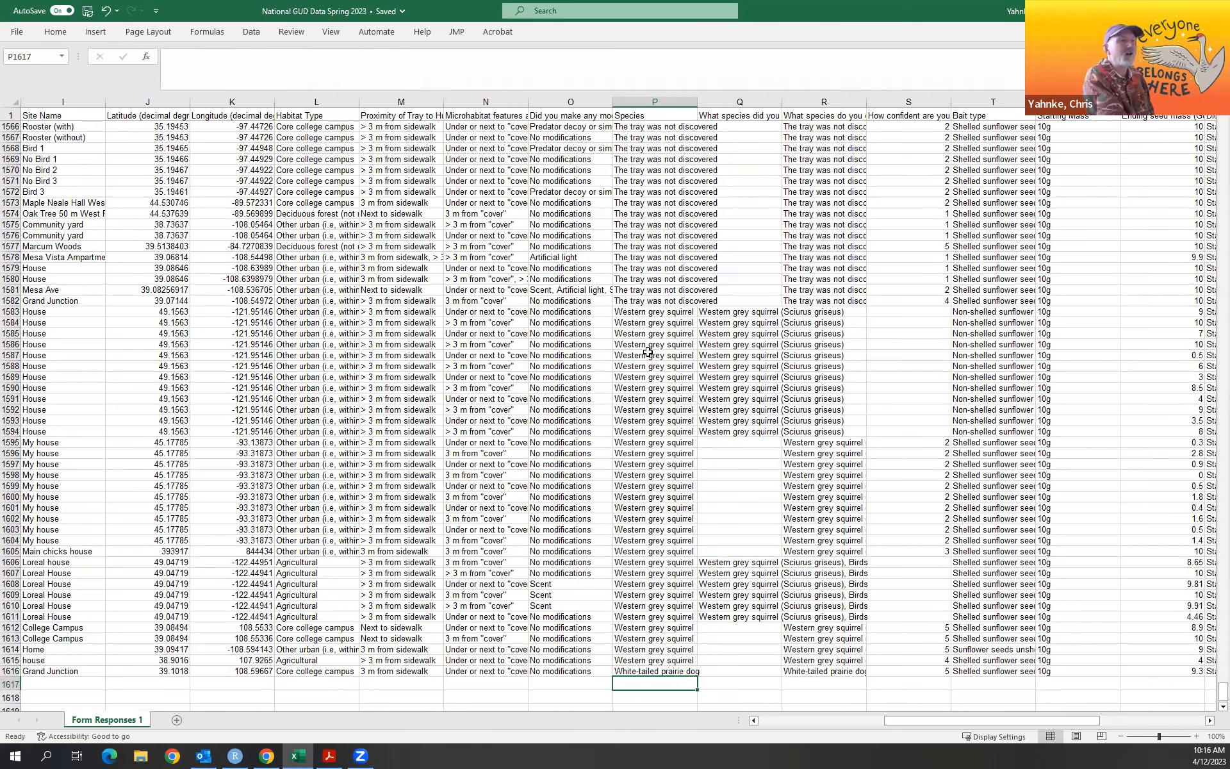